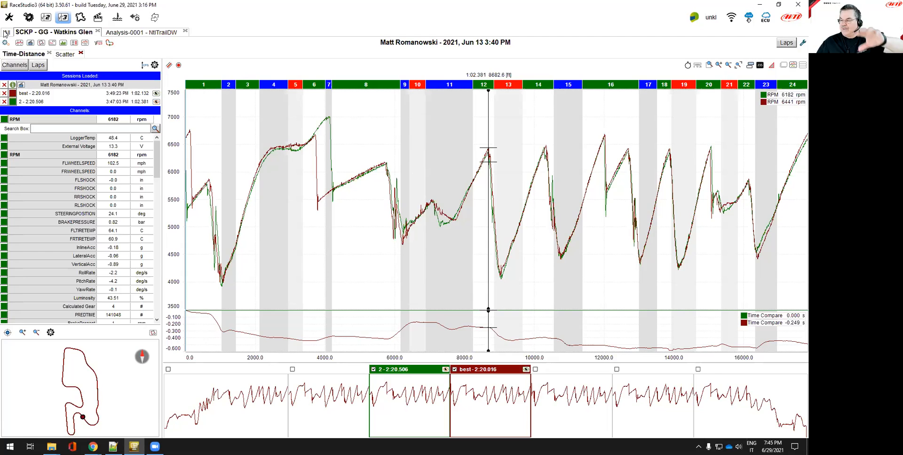
- Switch from the Watkins Glen analysis to the list of all events and cancel the export folder selection
click(6, 32)
click(84, 35)
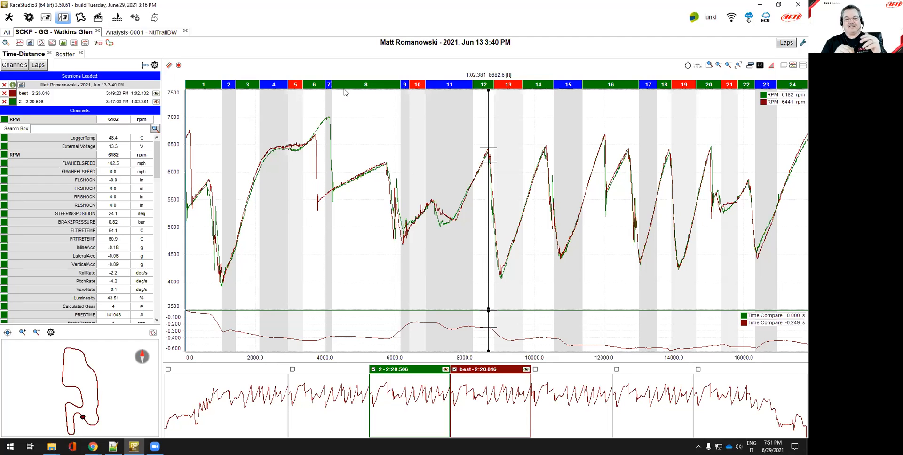
click(7, 33)
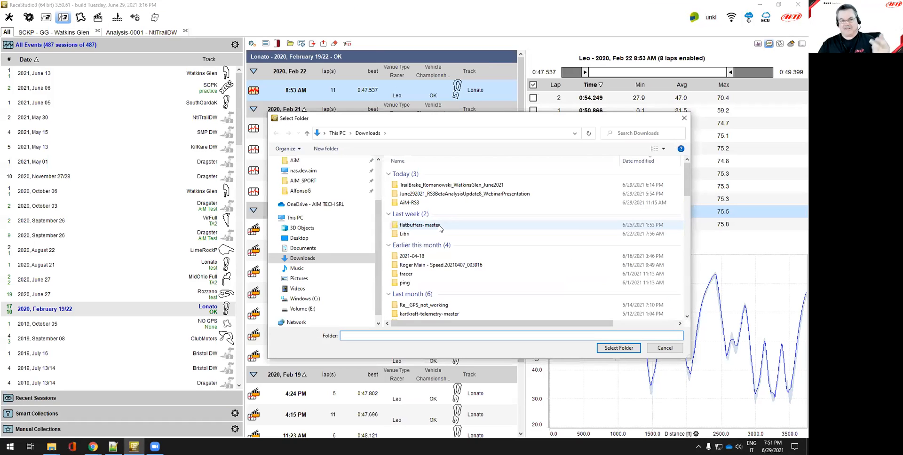
click(664, 348)
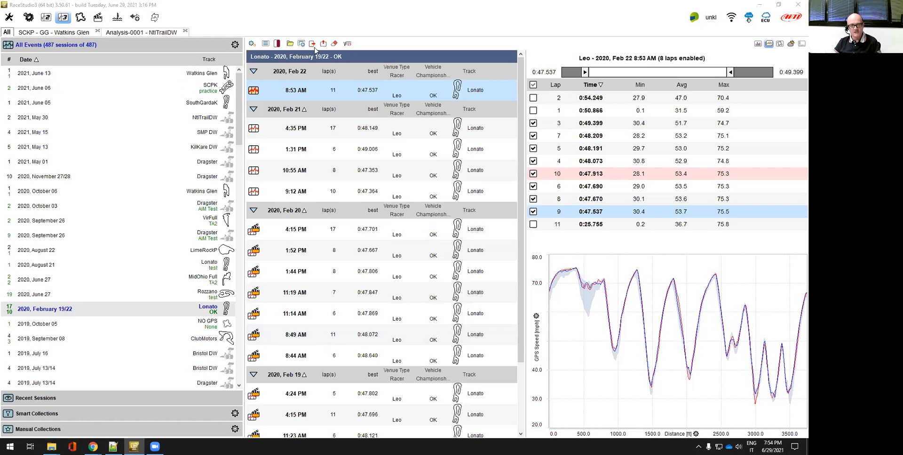
- Select the 2020, Feb 21 4:35 PM Lonato session, open the destination folder selection for its export, and cancel it
click(319, 135)
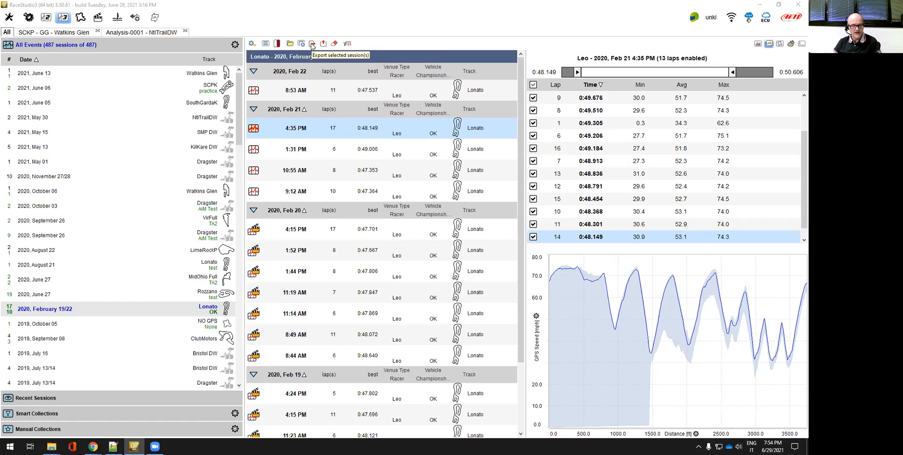
click(312, 43)
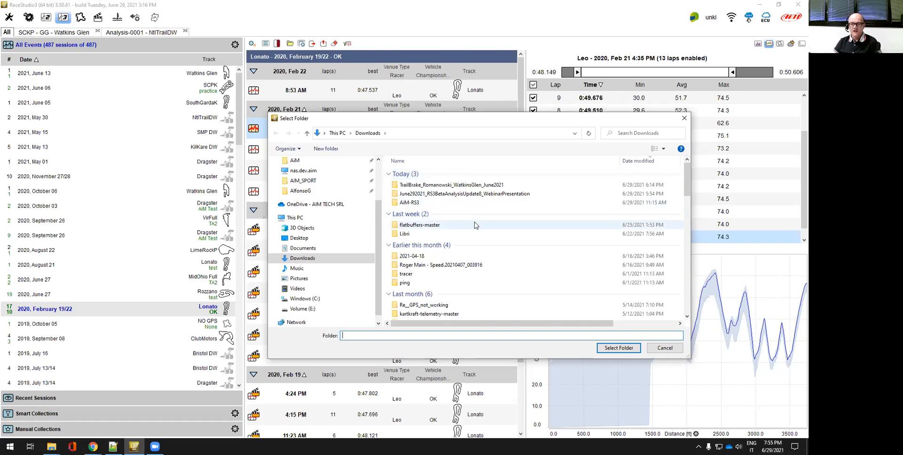
click(660, 351)
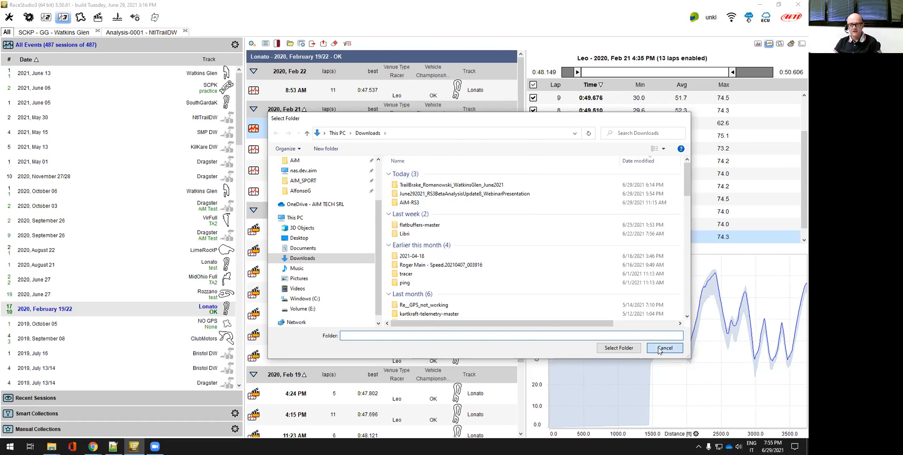
- Show the advanced info of the 2020, Feb 20 4:15 PM Lonato session and open the folders containing its files
click(287, 229)
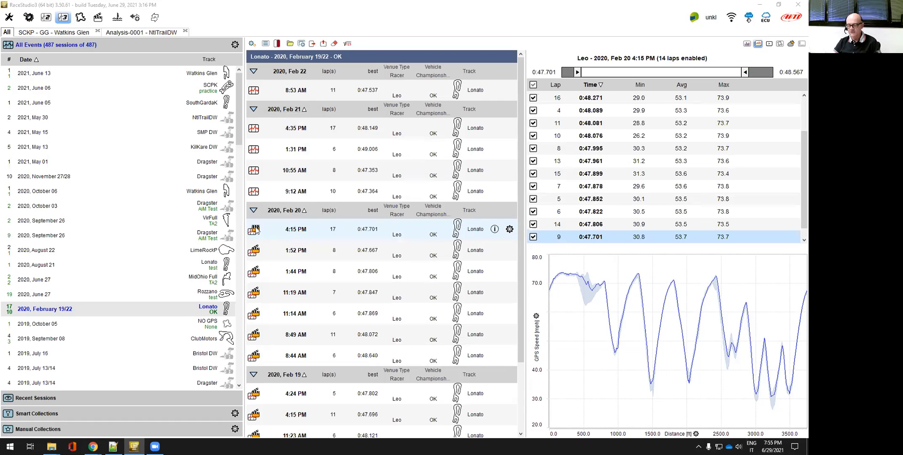
click(256, 229)
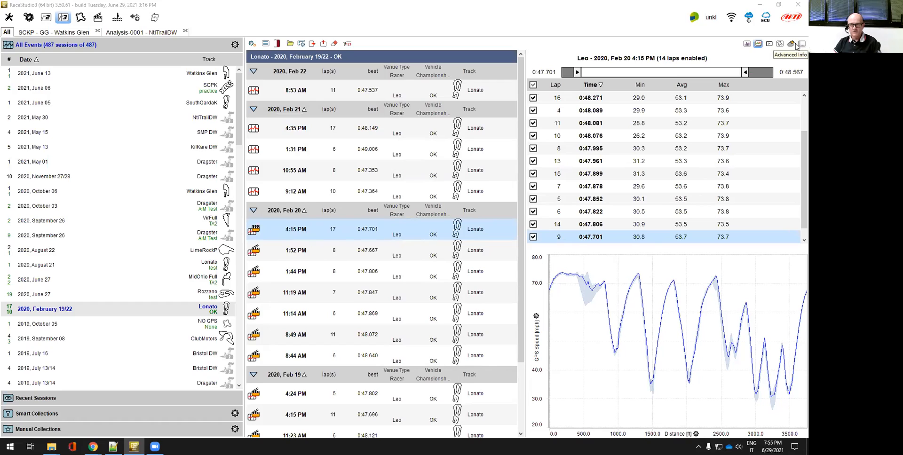
click(799, 44)
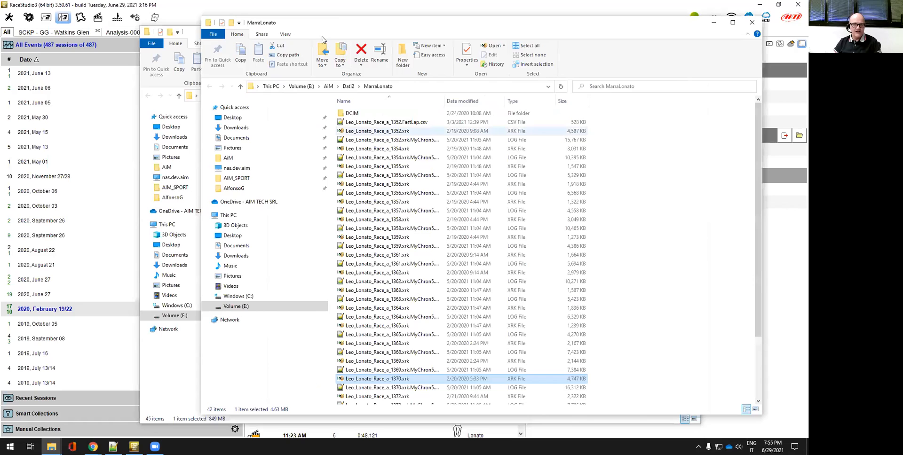
- Move the MarraLonato and 100_AIM_ folder windows apart and examine the session's video file SCHD0032.MOV
drag(329, 23, 234, 139)
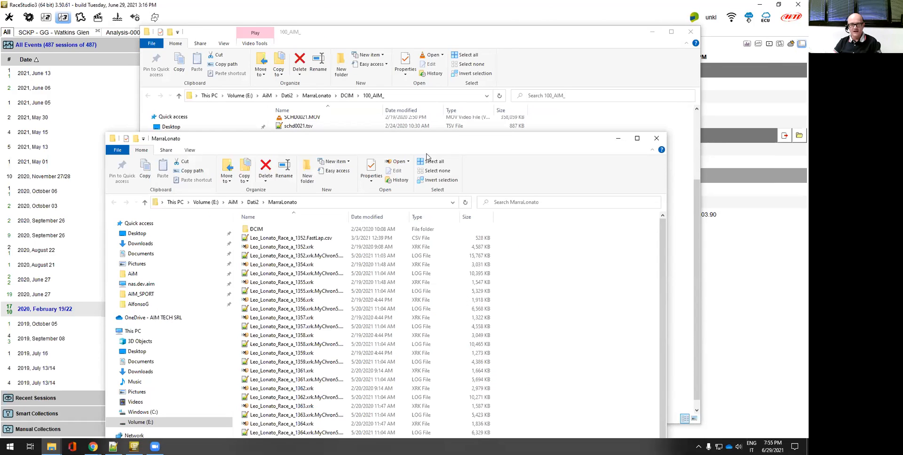
drag(430, 138, 345, 264)
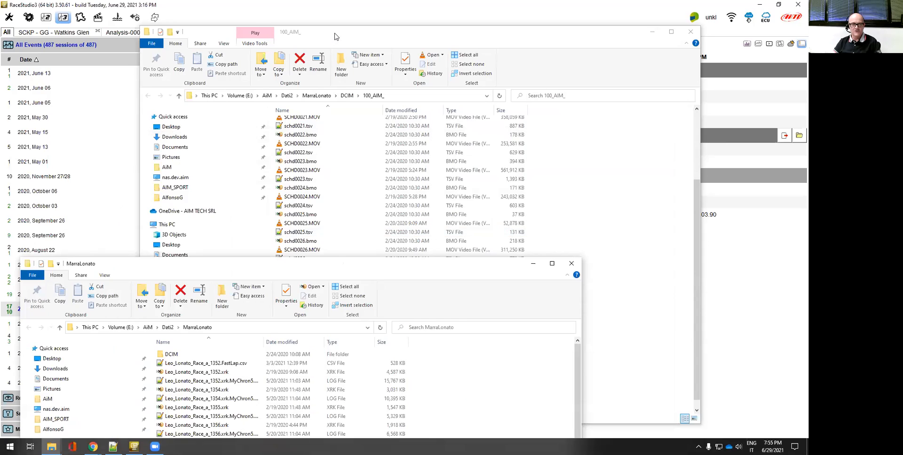
click(336, 33)
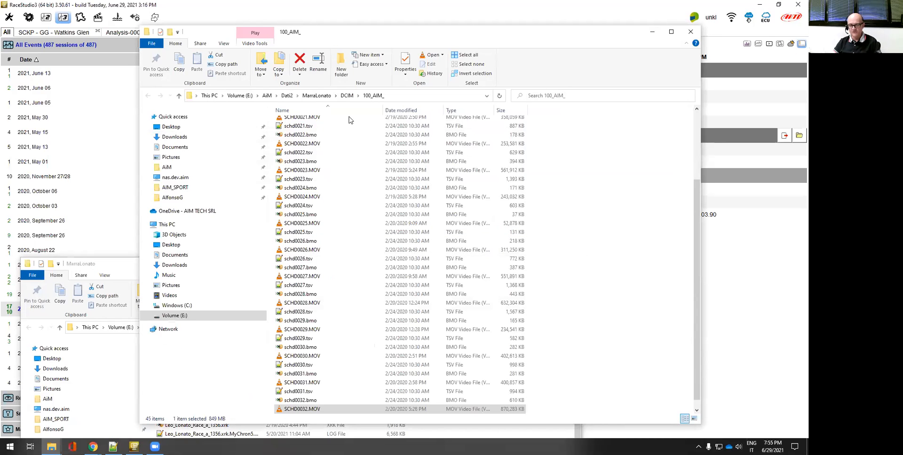
drag(331, 33, 394, 261)
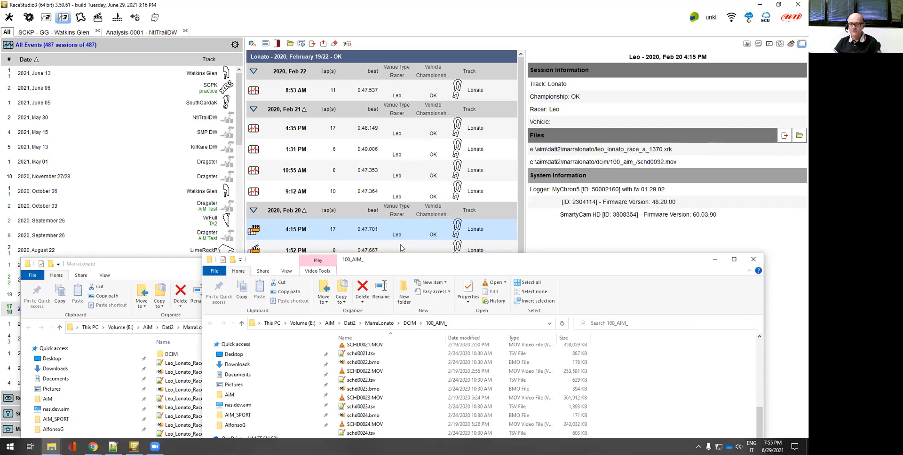
drag(386, 261, 377, 31)
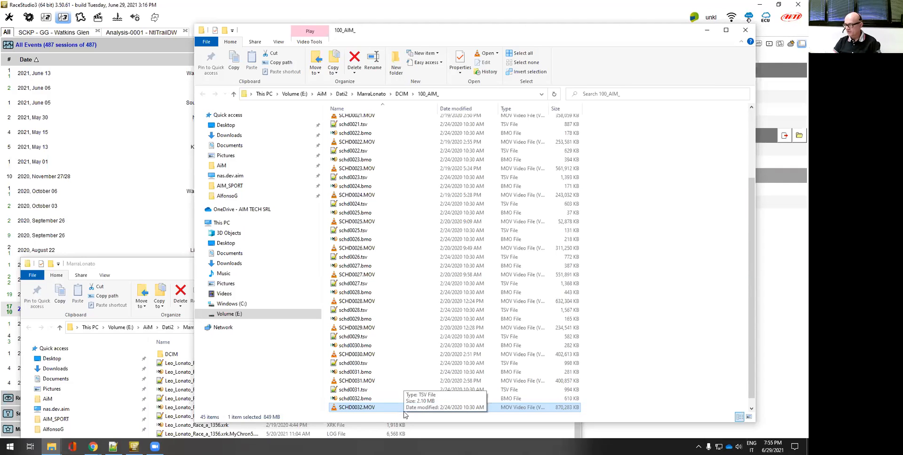
- Examine the session's XRK data file in the MarraLonato folder and close both folder windows
click(118, 266)
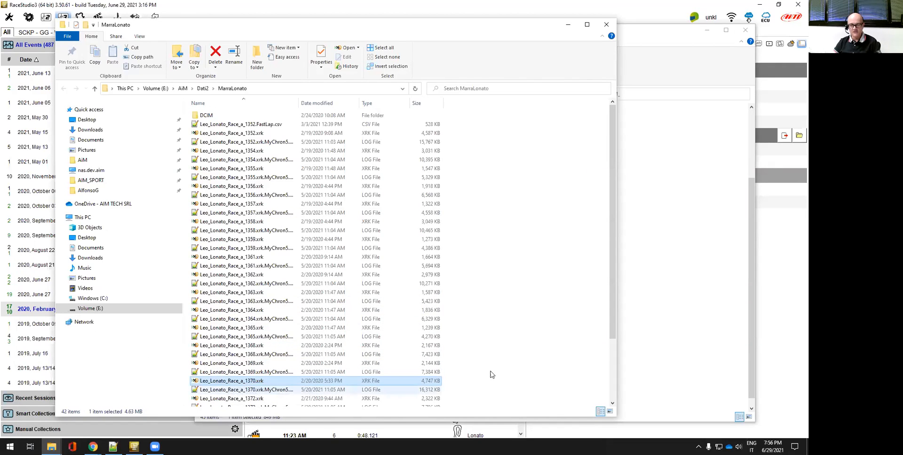
click(658, 34)
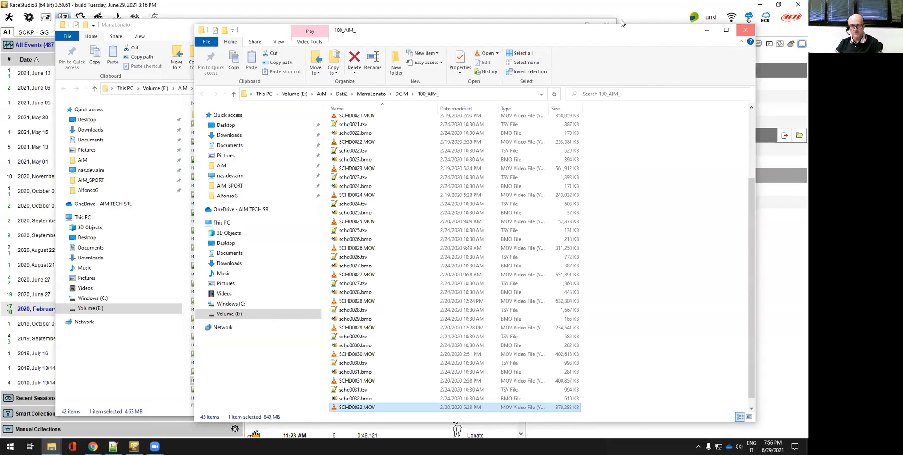
click(745, 30)
click(611, 24)
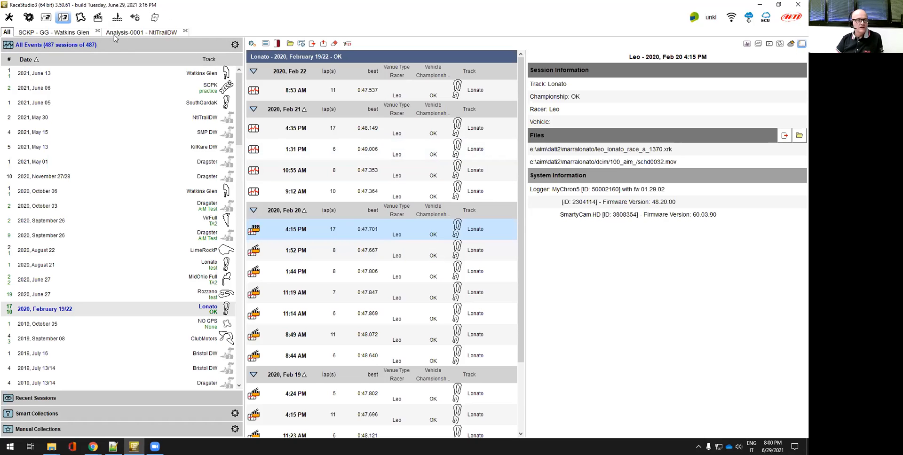
- Open the Log Sheet of the Analysis-0001 - NtlTrailDW run and examine its performance, tachometer, settings and weather sections
click(149, 33)
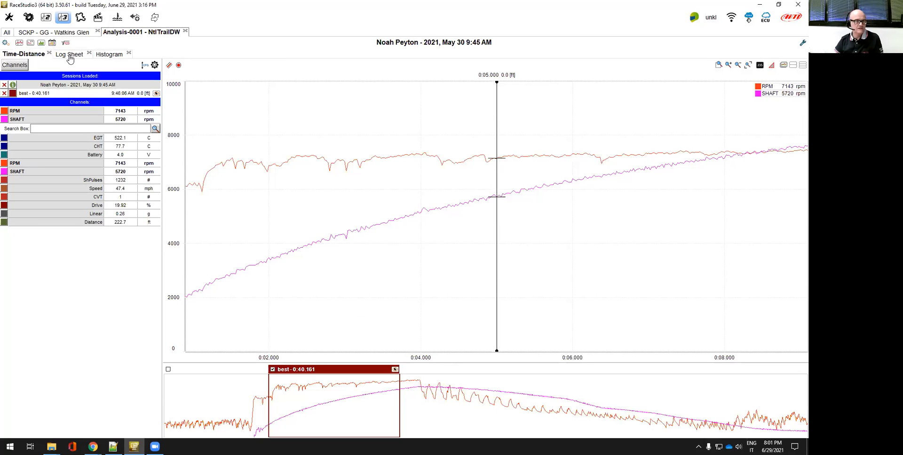
click(69, 54)
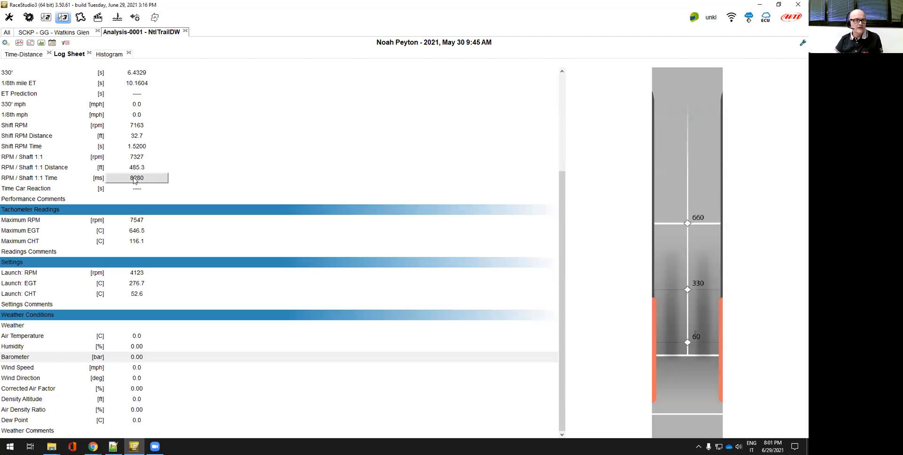
scroll(153, 131, up, 3)
scroll(153, 131, up, 3)
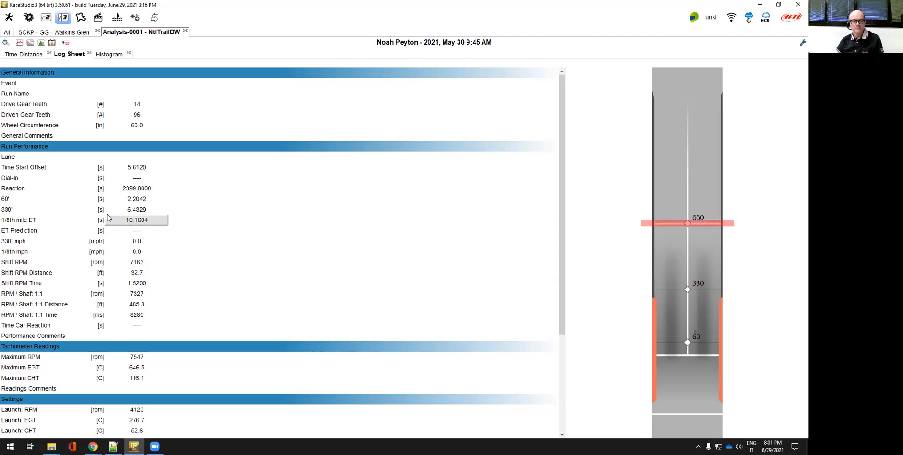
scroll(184, 238, down, 2)
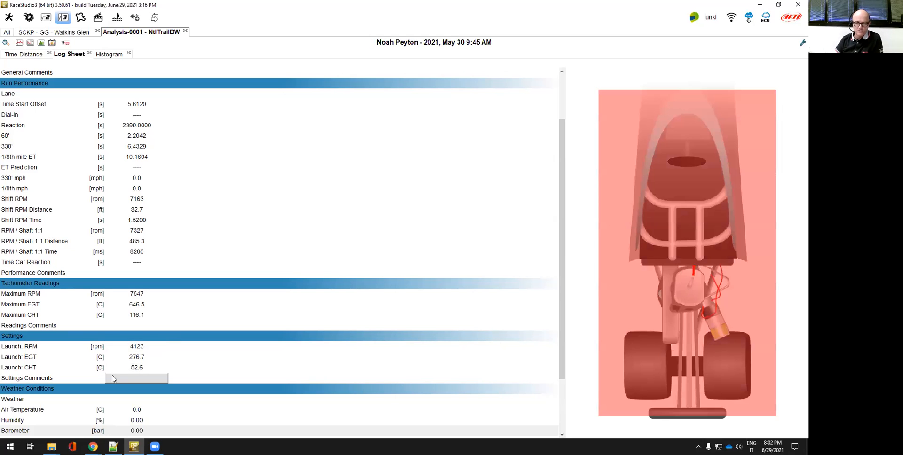
scroll(141, 353, down, 3)
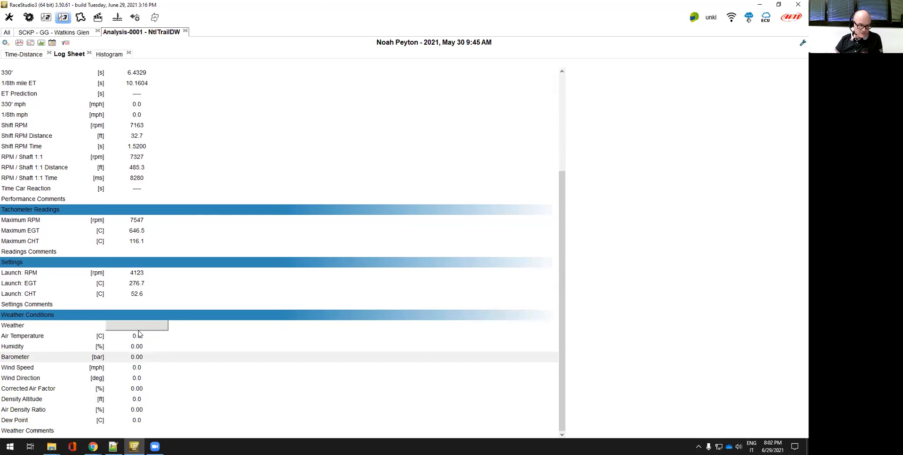
- Retrieve the run's weather conditions from the server, copy all of them into the log sheet, and save
double_click(137, 416)
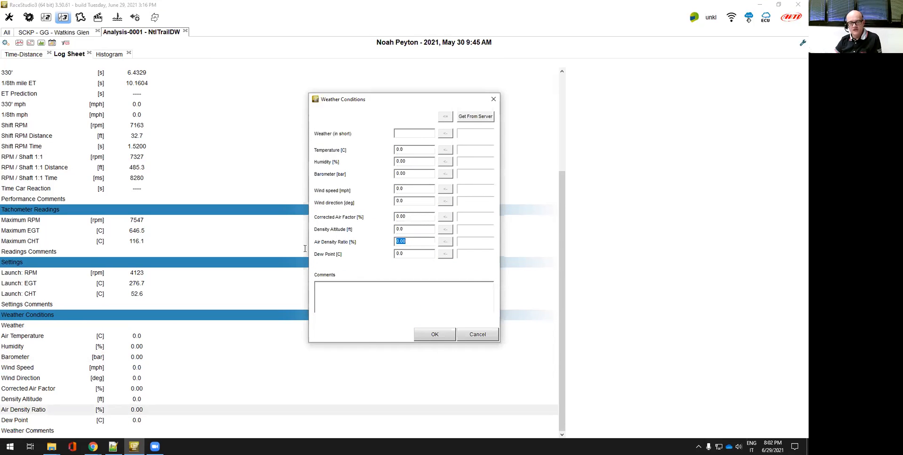
click(474, 118)
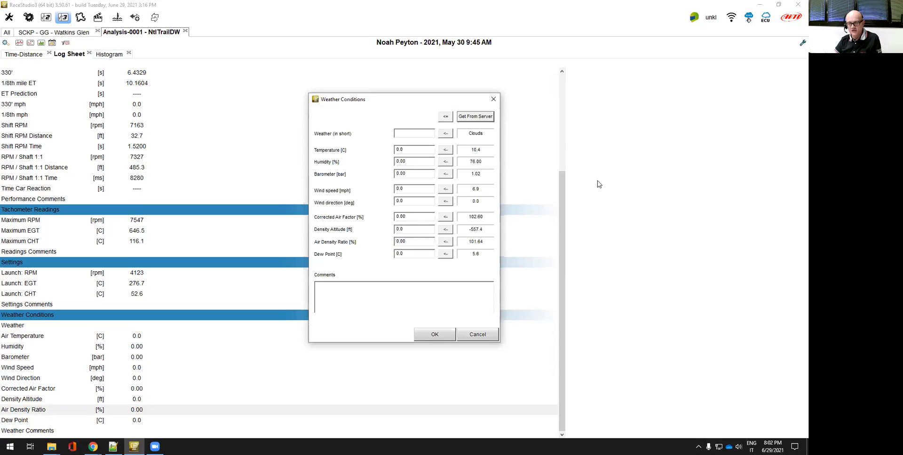
click(446, 117)
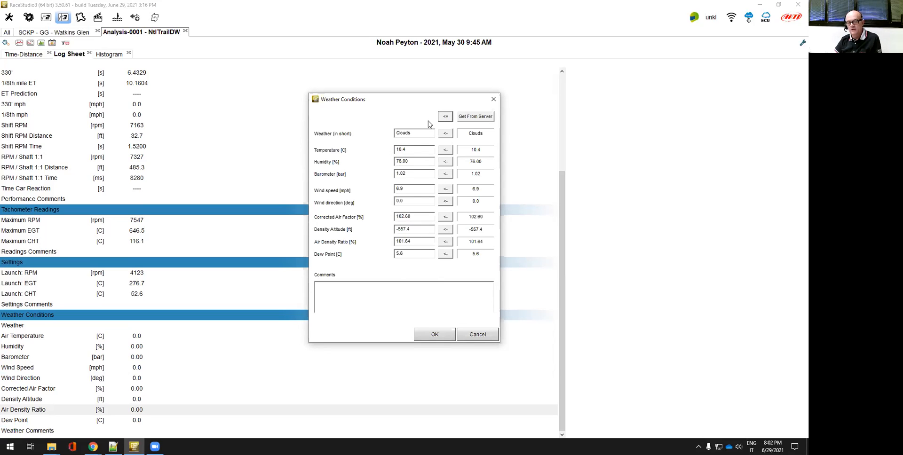
click(435, 336)
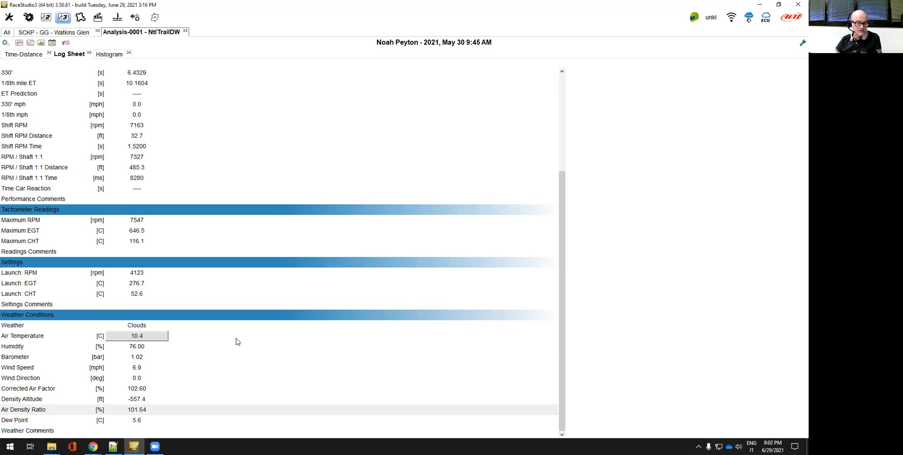
- Try a manual temperature of 15 °C in the run's weather conditions and close the dialog without saving
double_click(147, 351)
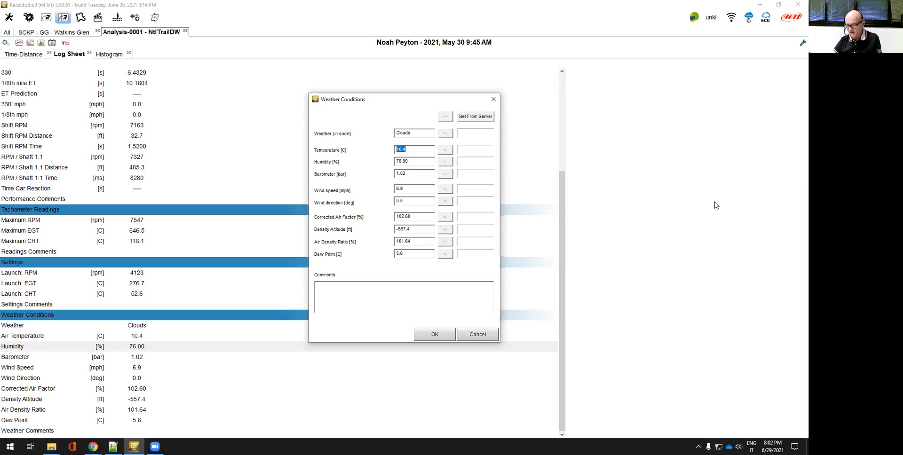
text(15)
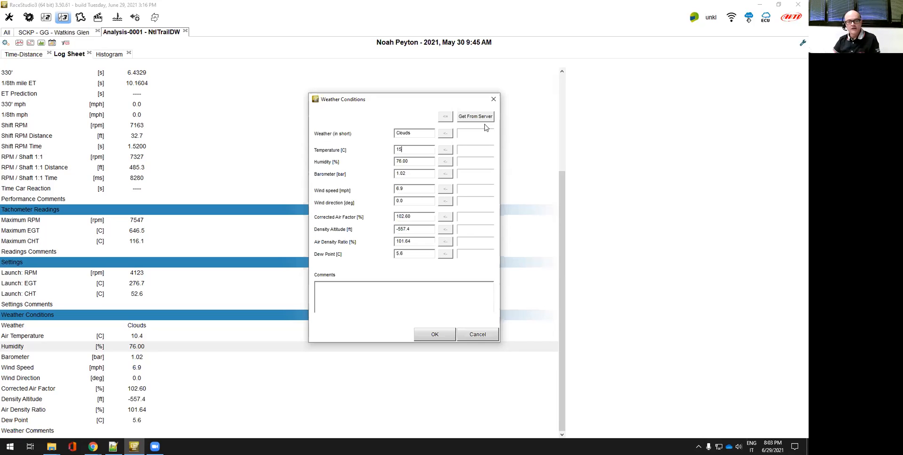
drag(412, 103, 405, 91)
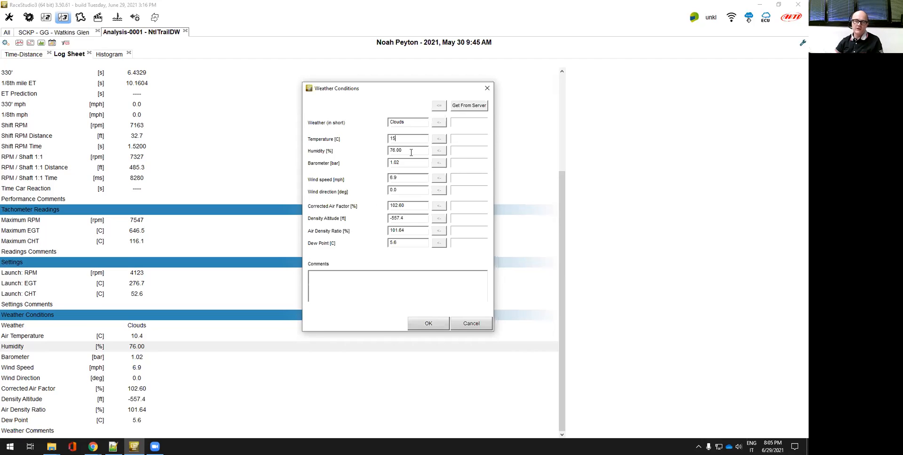
click(487, 94)
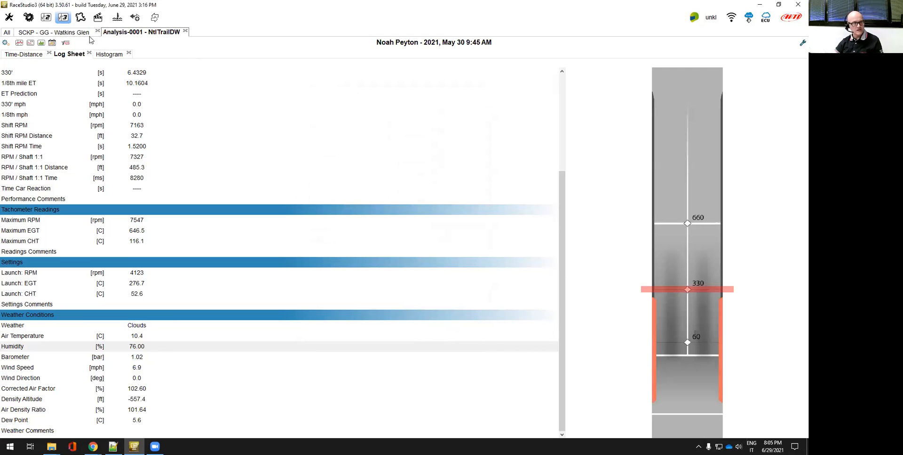
- Return to the SCKP - GG - Watkins Glen analysis and set the sample dot size on its time-distance plot to 7
click(80, 33)
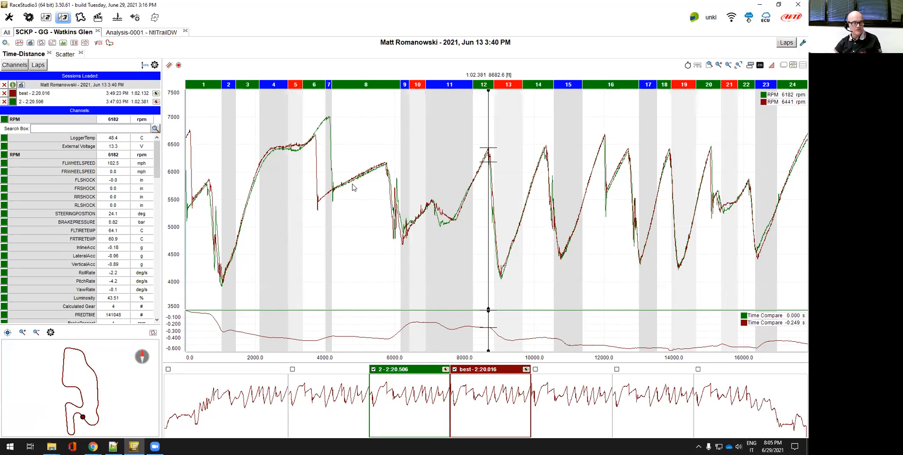
click(179, 65)
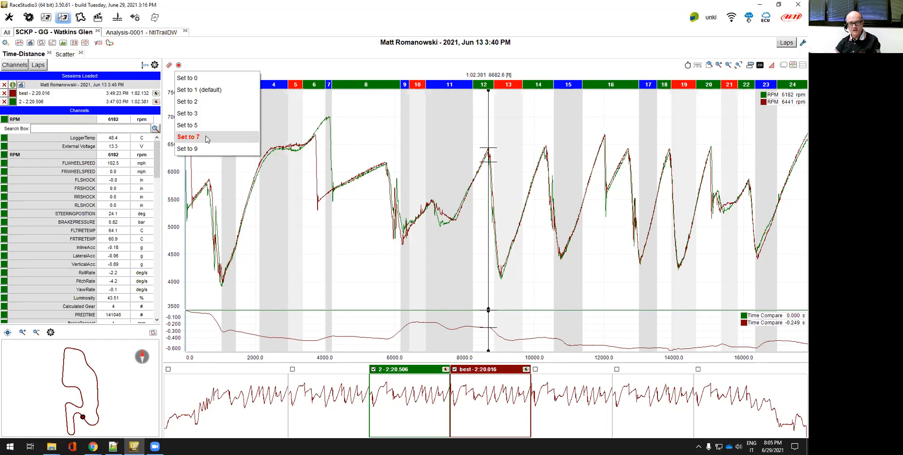
click(207, 137)
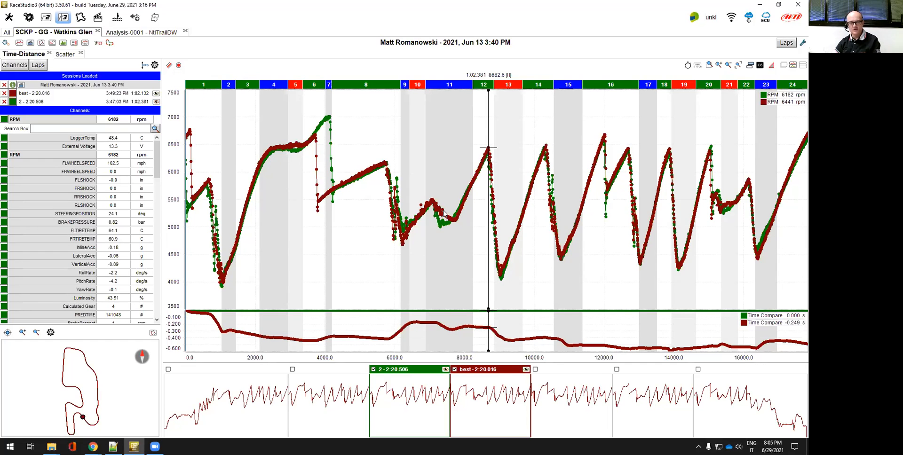
scroll(458, 216, up, 2)
scroll(459, 216, up, 3)
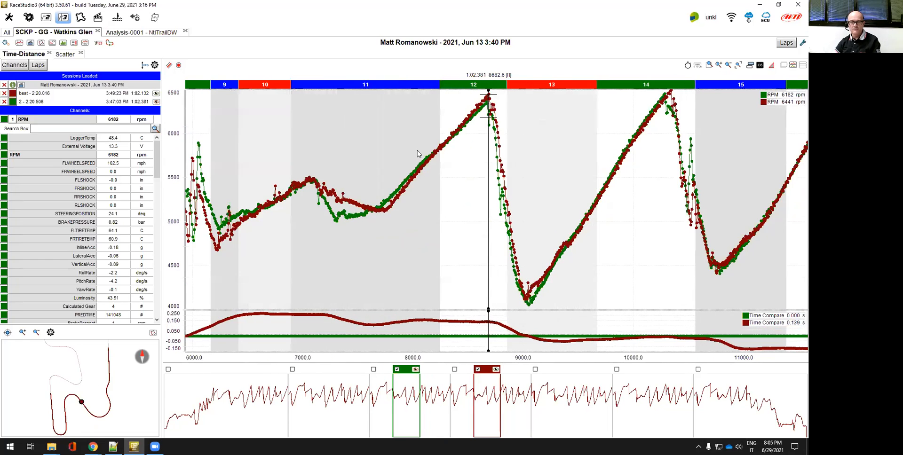
scroll(397, 162, up, 1)
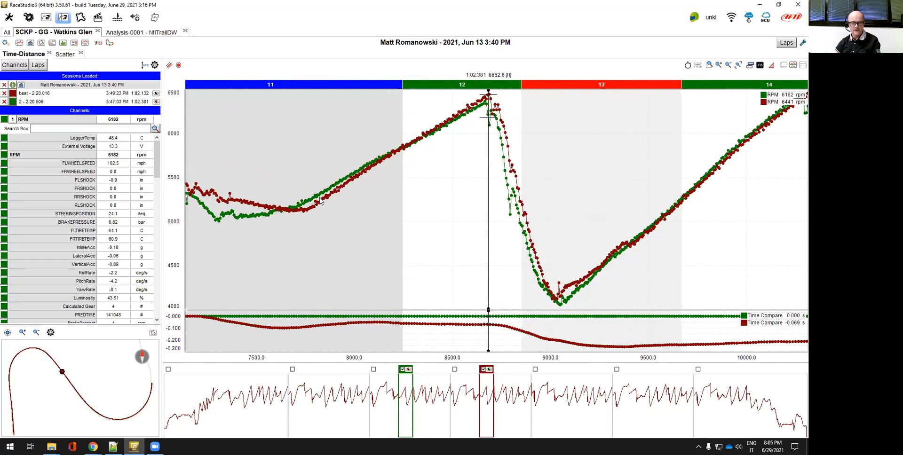
- Set the line size of the time-distance plot to 0 so that only the sample dots are drawn
scroll(518, 223, up, 3)
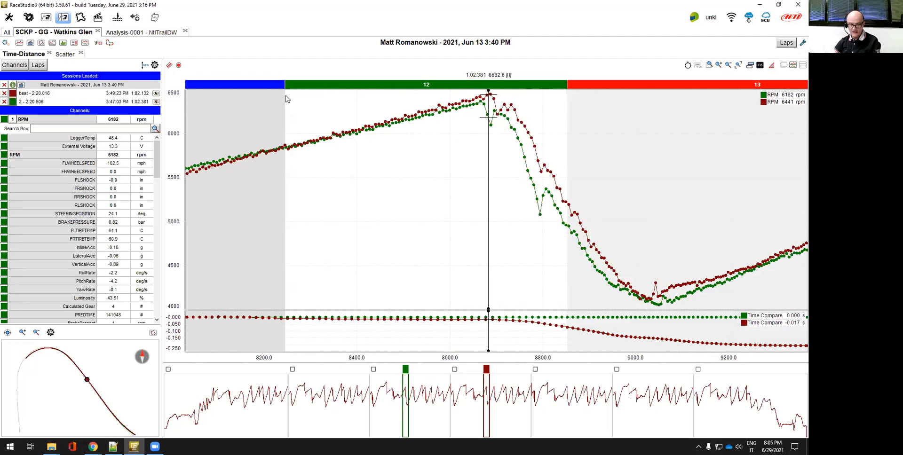
click(170, 66)
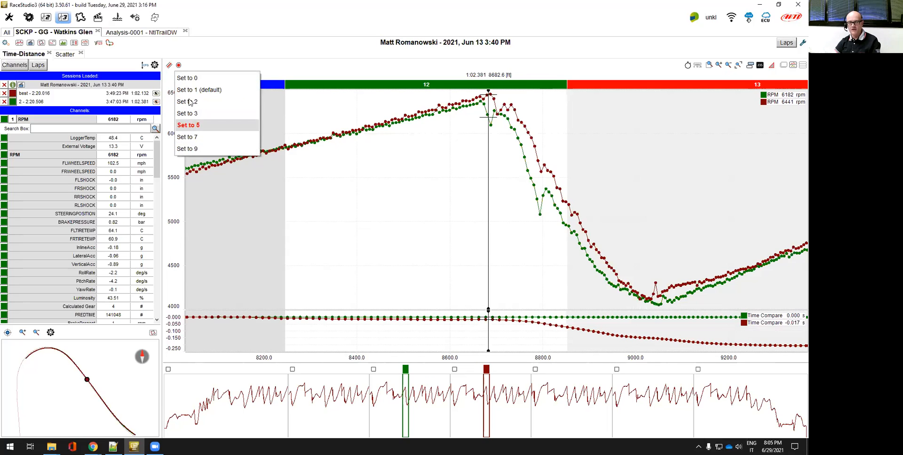
click(307, 68)
click(169, 66)
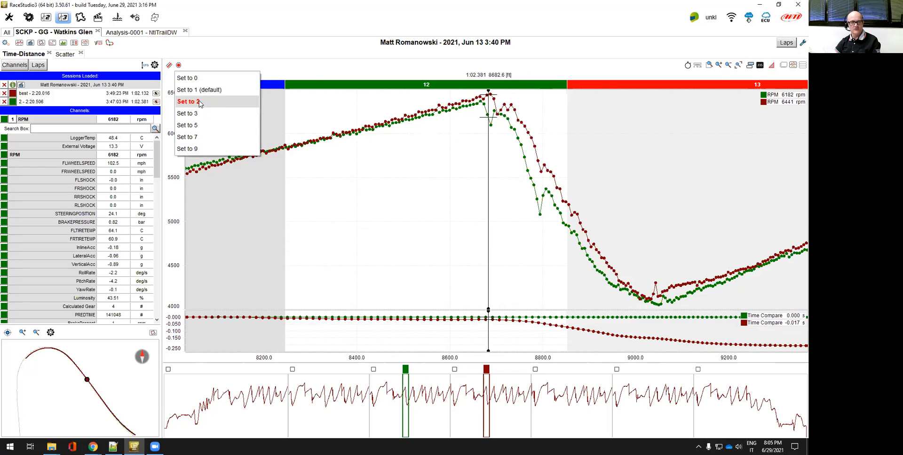
click(200, 77)
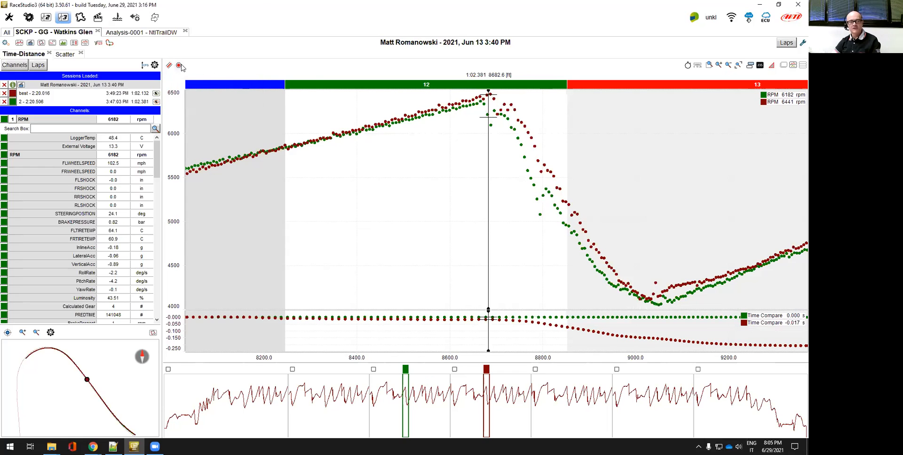
- Switch the time-distance plot to lines only and back to dots only, and place the cursor at about 8897.5 ft
click(179, 66)
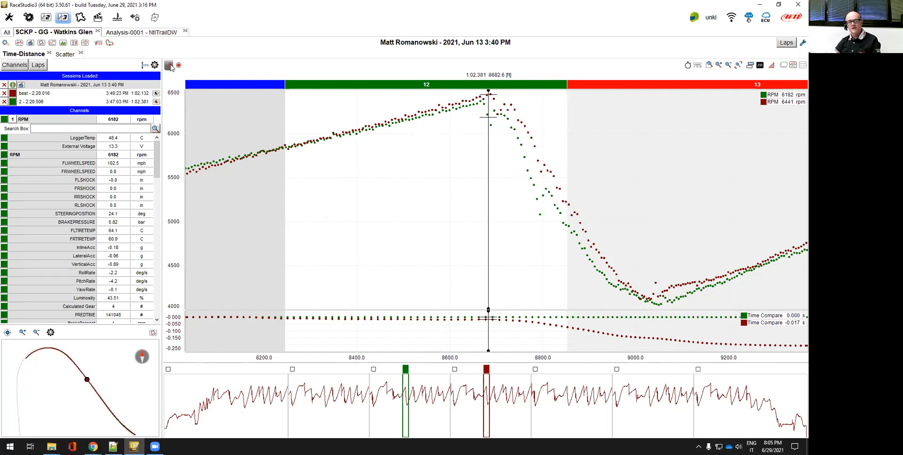
click(169, 65)
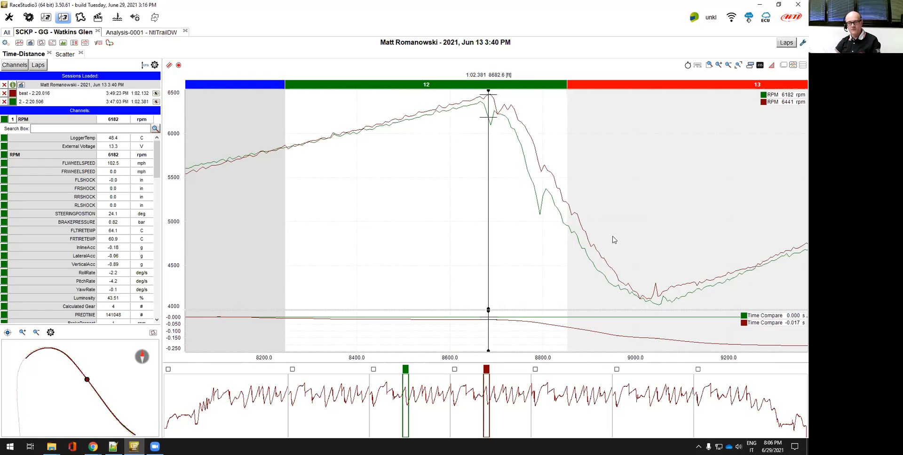
click(179, 65)
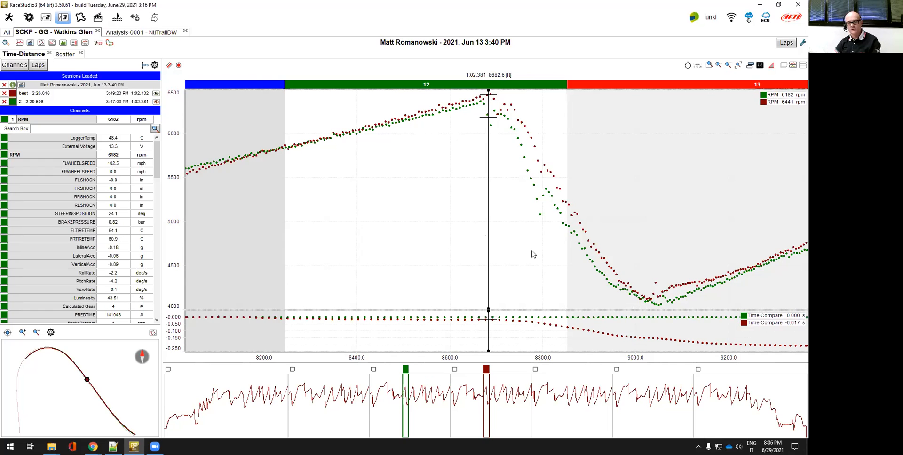
click(588, 242)
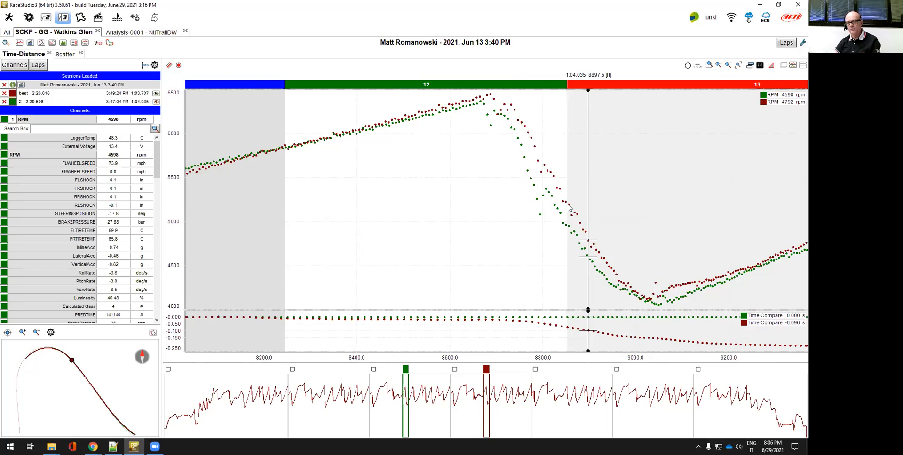
scroll(570, 209, up, 1)
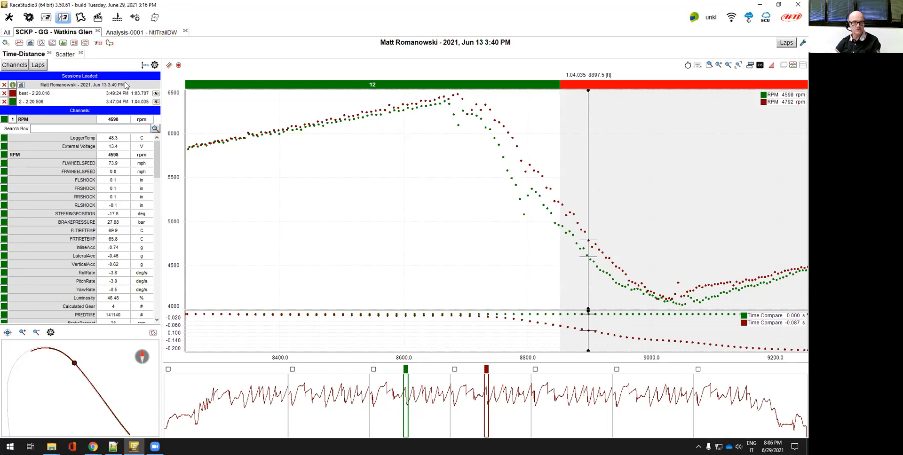
- Open the scatter plot and switch its display to lines only and back to dots only
click(69, 55)
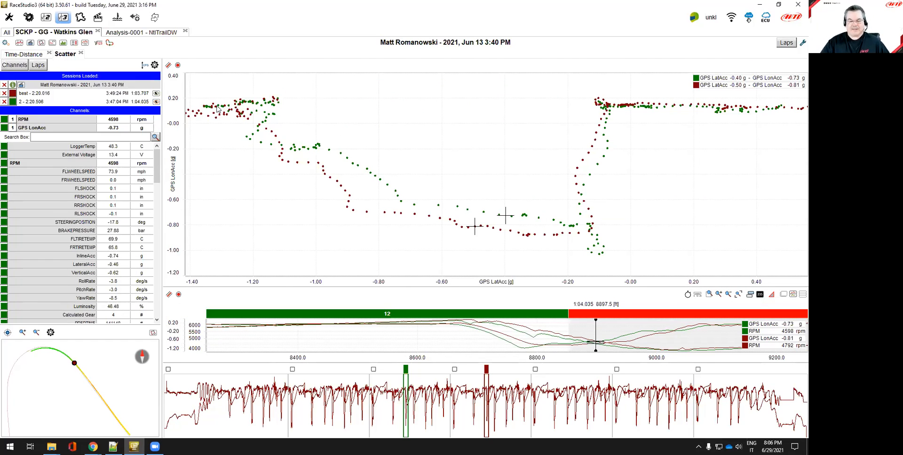
click(170, 65)
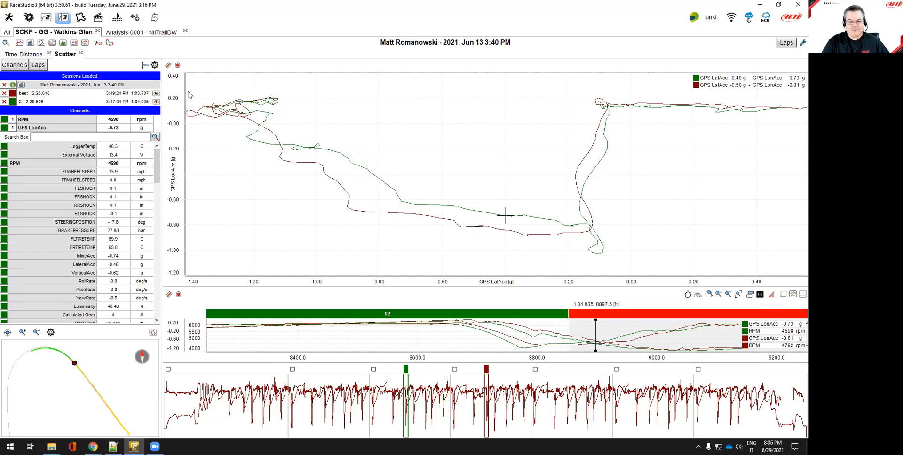
click(178, 66)
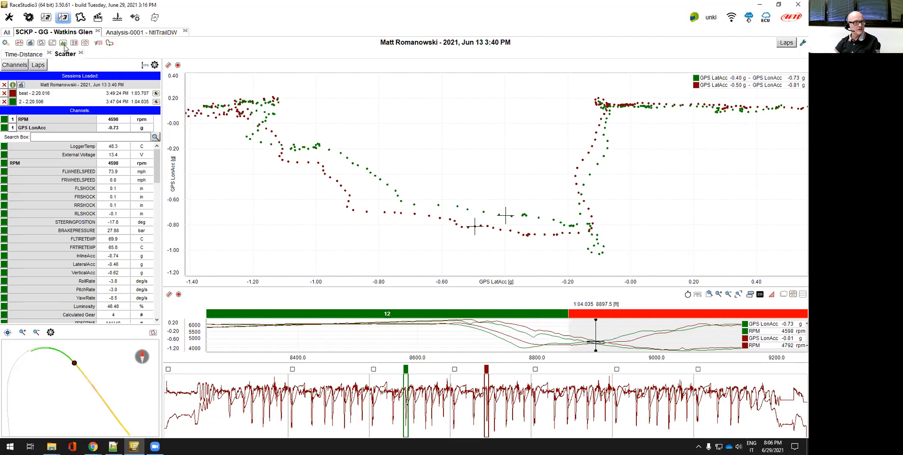
- Open the RPM histogram and switch its values from percentages to sample counts
key(h)
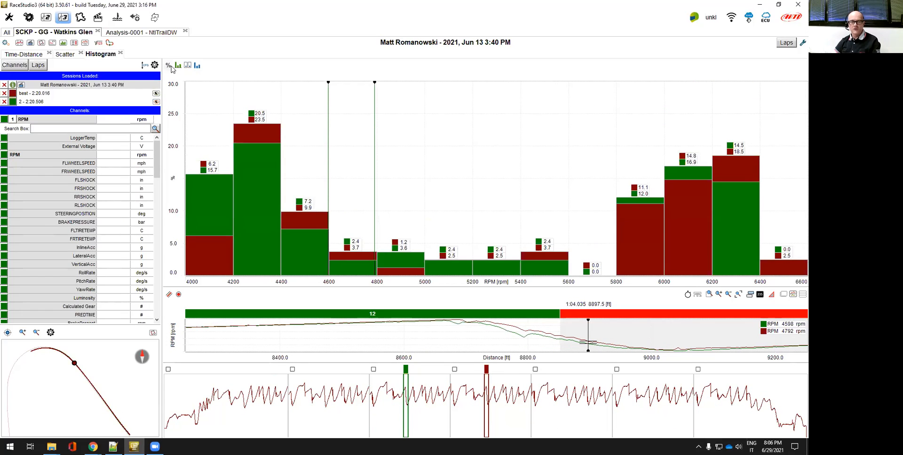
click(168, 65)
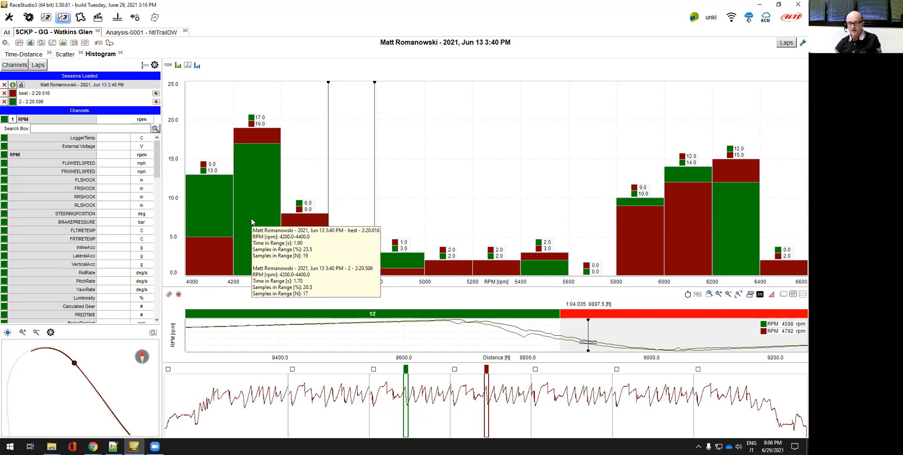
click(167, 66)
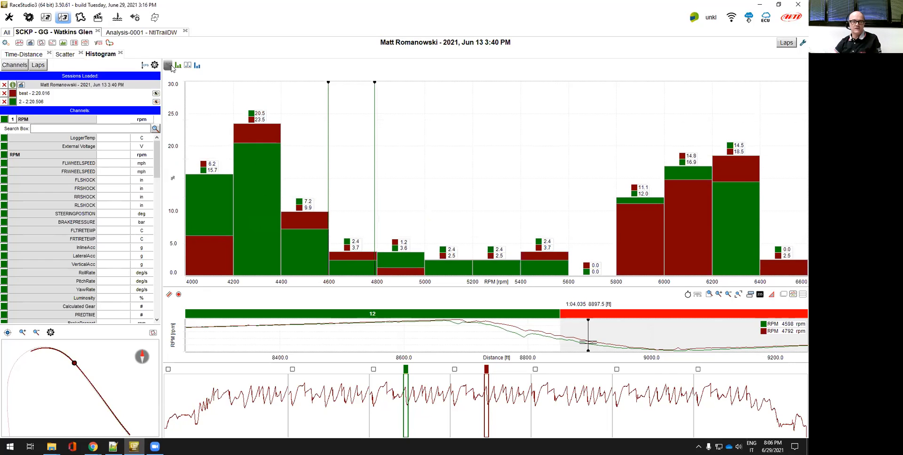
click(167, 66)
click(168, 65)
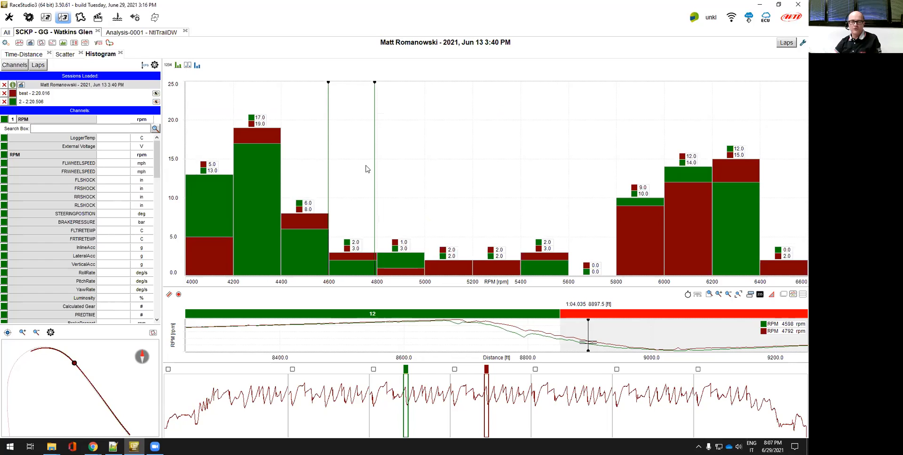
mouse_move(747, 219)
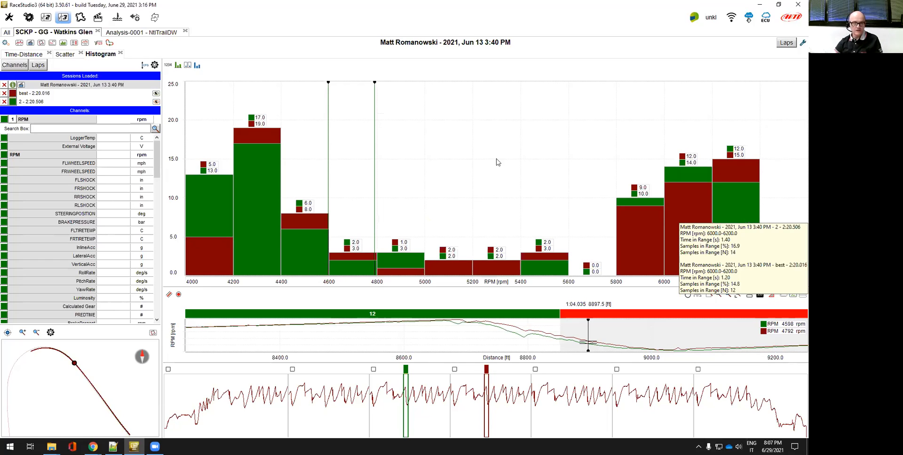
- Try the line display and the horizontal bar orientation on the RPM histogram, returning to vertical bars each time
click(179, 66)
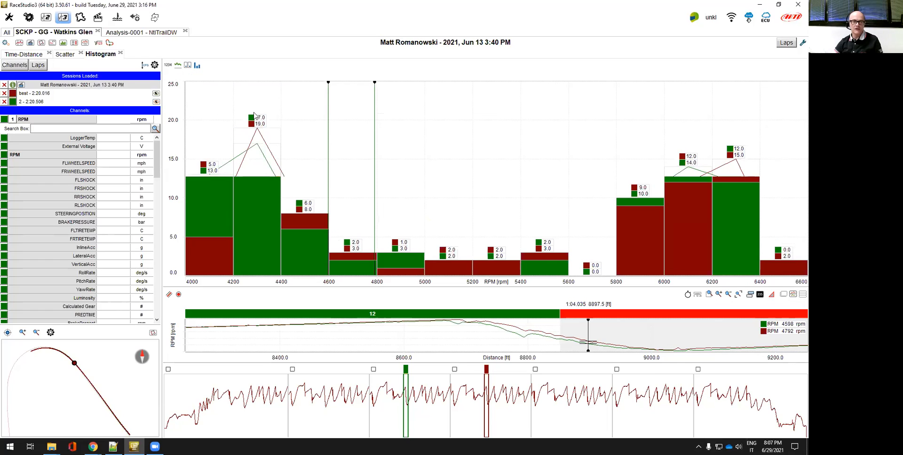
click(177, 66)
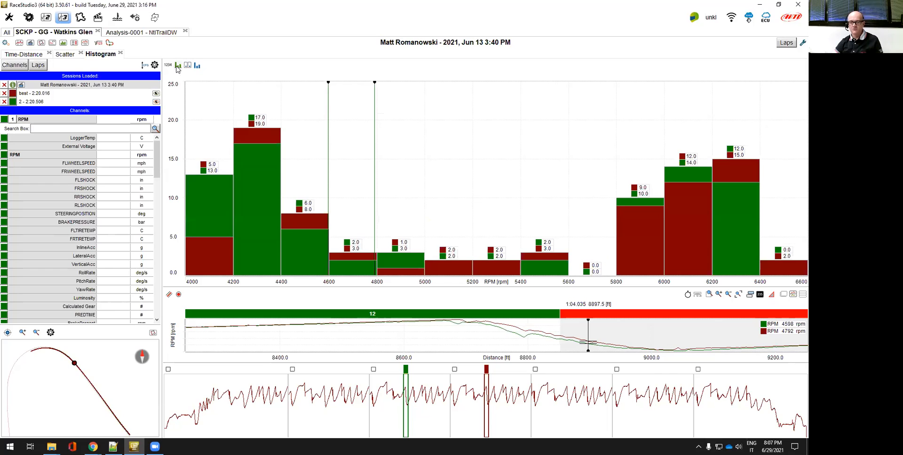
click(198, 65)
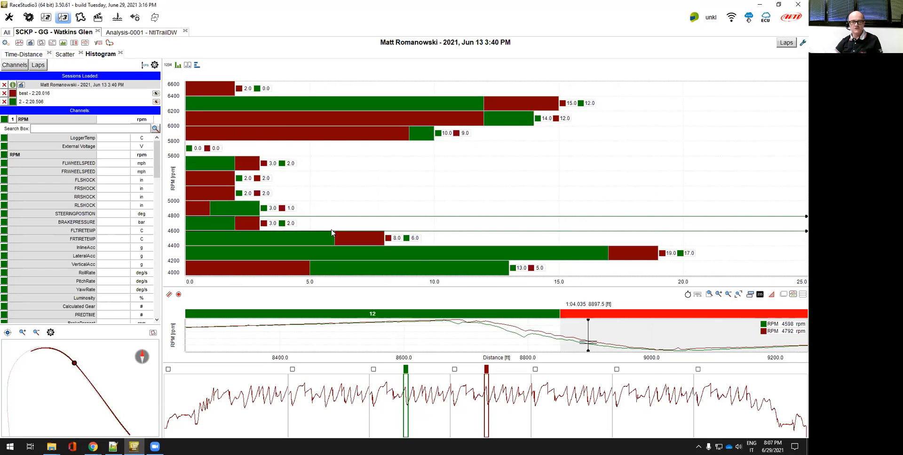
click(197, 65)
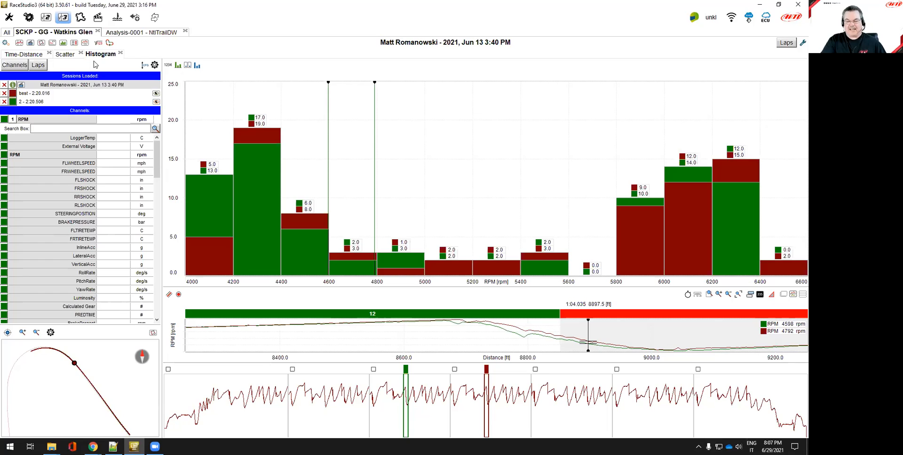
- Toggle the RPM histogram between bars and lines, leaving it displayed as lines
click(178, 65)
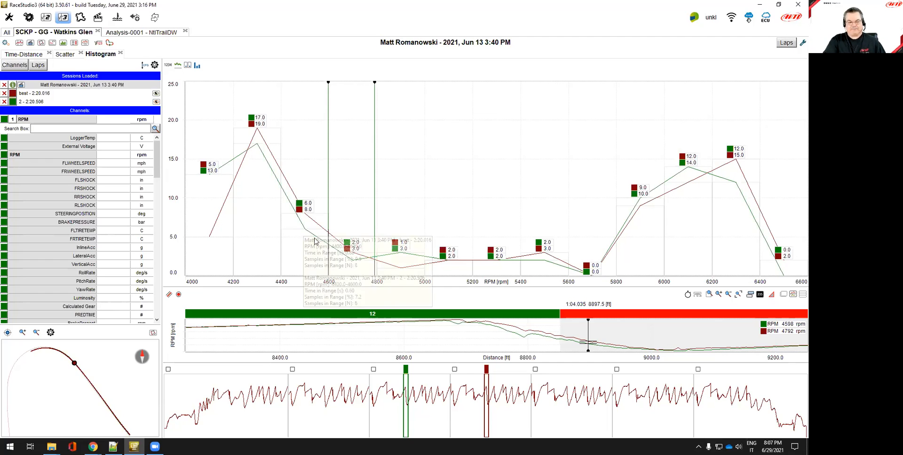
click(178, 68)
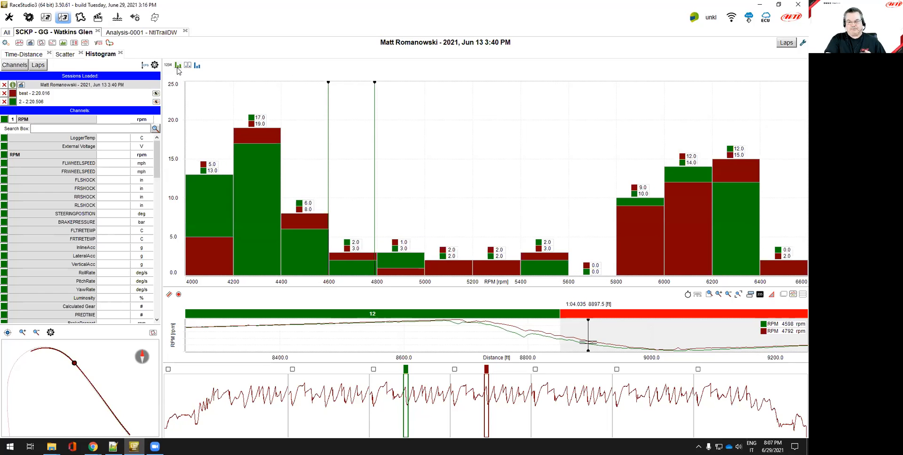
click(178, 67)
click(178, 67)
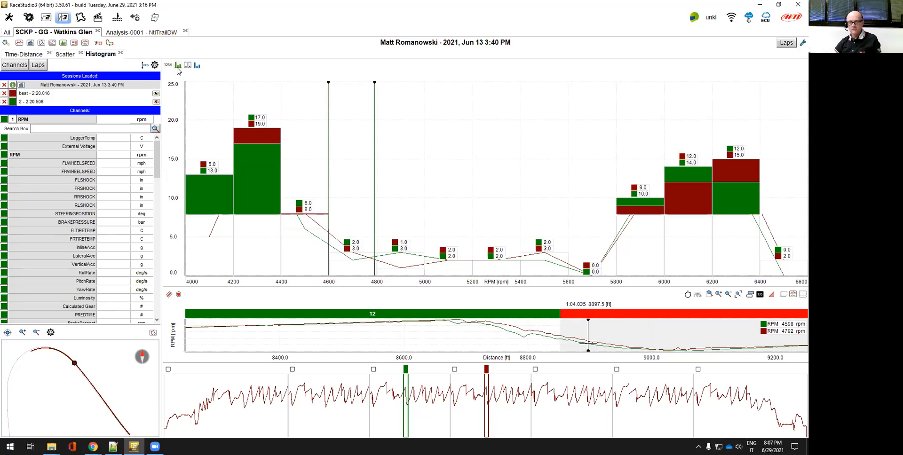
click(178, 68)
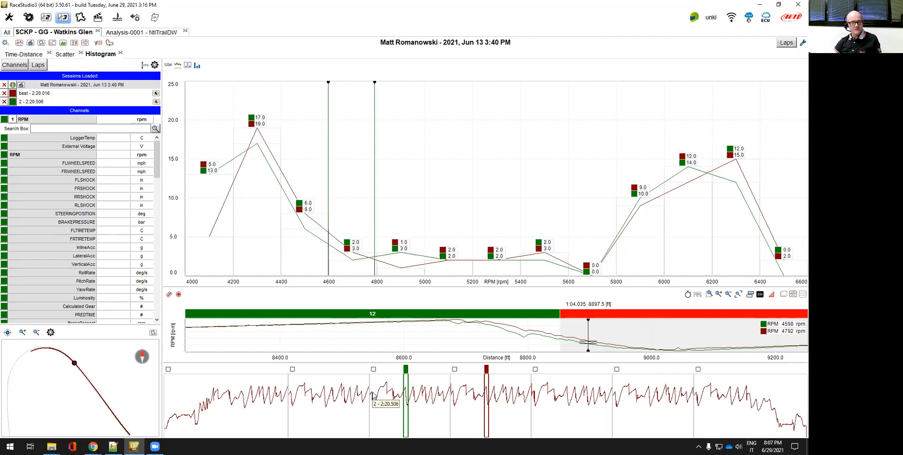
- Add laps 1 and 4 to the RPM histogram comparison, inspect the laps as bars, and return to the line display
click(356, 397)
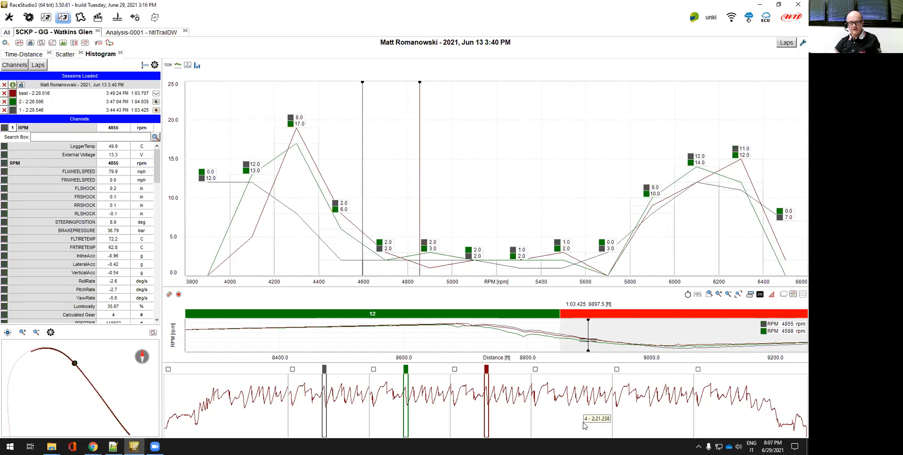
click(607, 399)
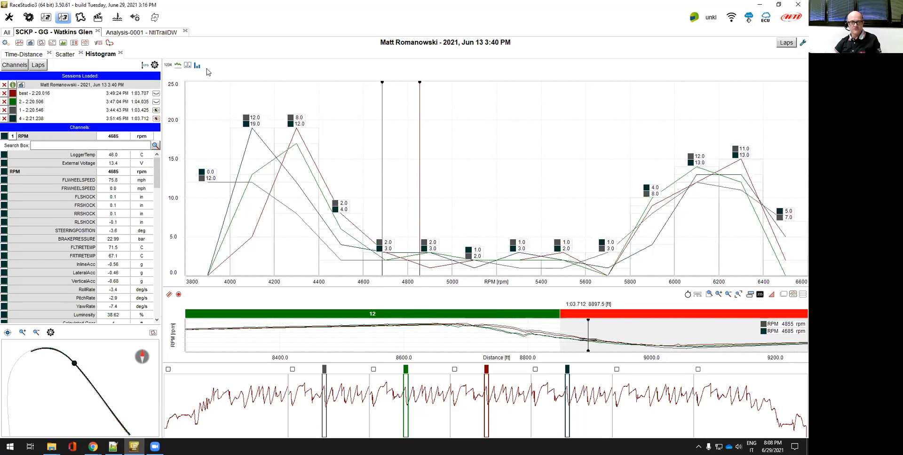
click(178, 65)
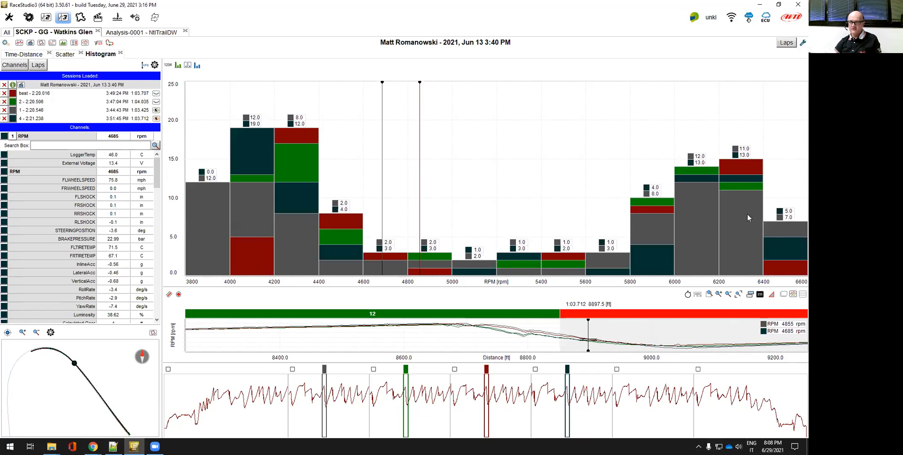
mouse_move(769, 250)
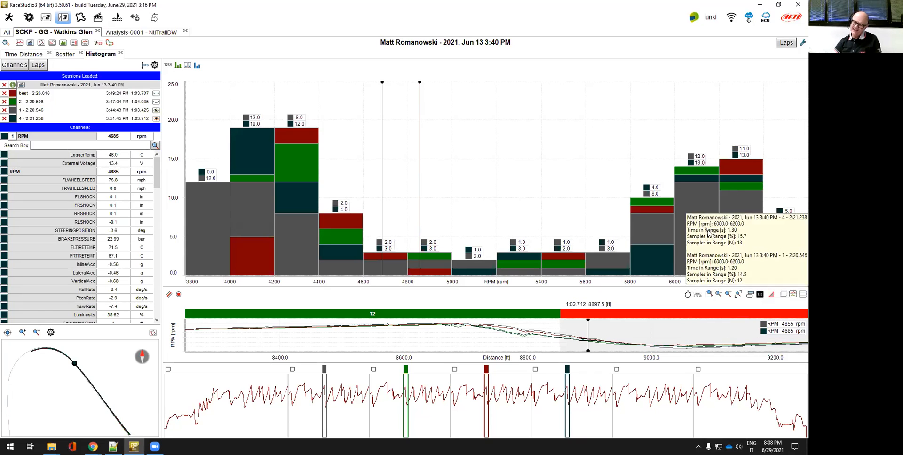
mouse_move(730, 237)
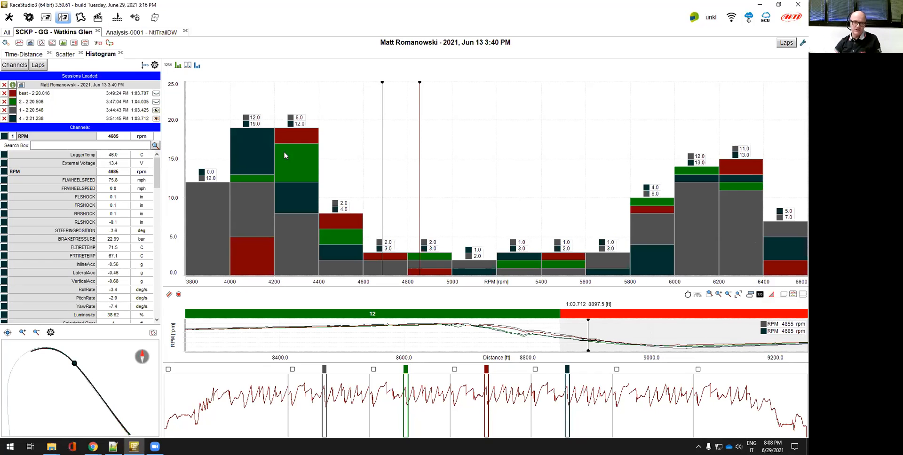
click(177, 66)
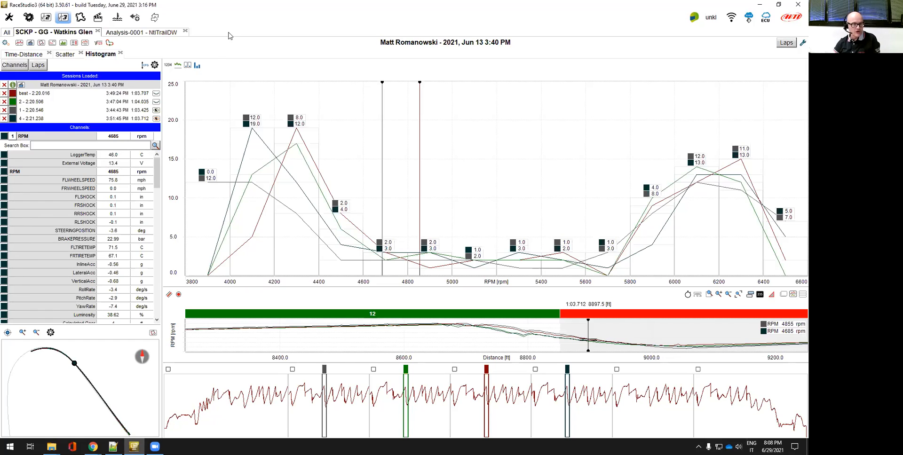
- View the selected laps in the scatter plot and open a Channels Report for the session
click(66, 54)
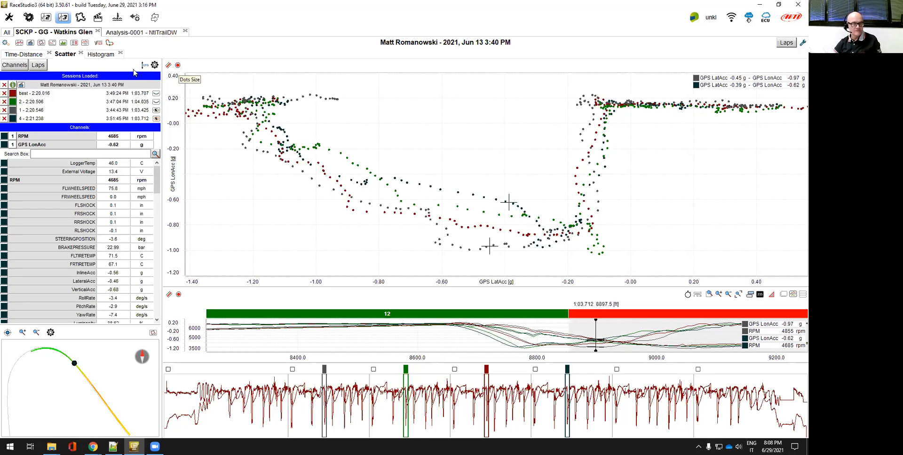
click(86, 43)
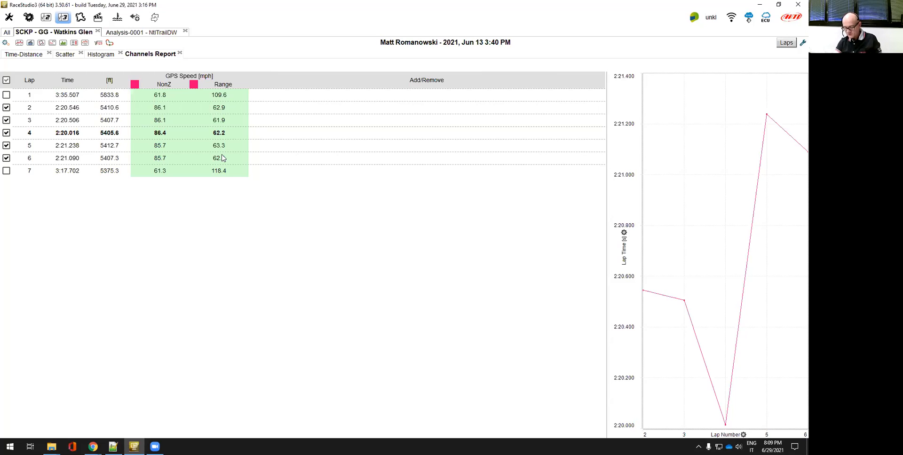
- Return to the time-distance plot and place the cursor at about 8720.7 ft, showing a wider stretch of track around it
click(25, 54)
click(480, 194)
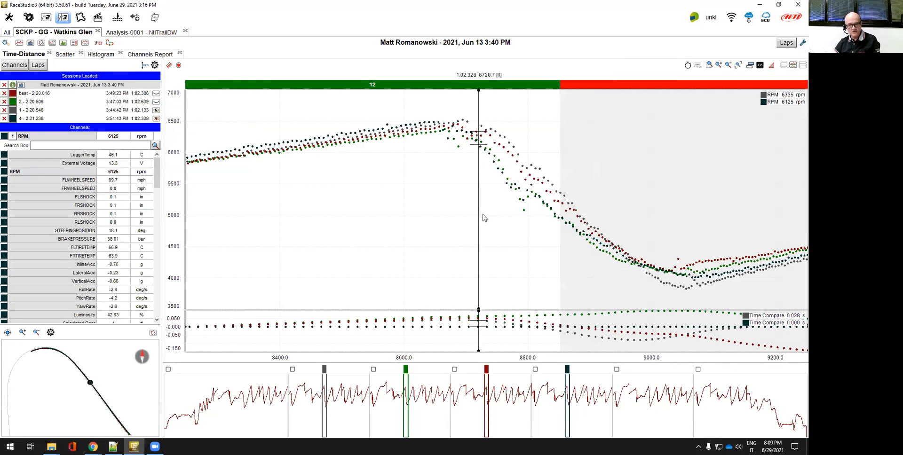
scroll(453, 207, down, 3)
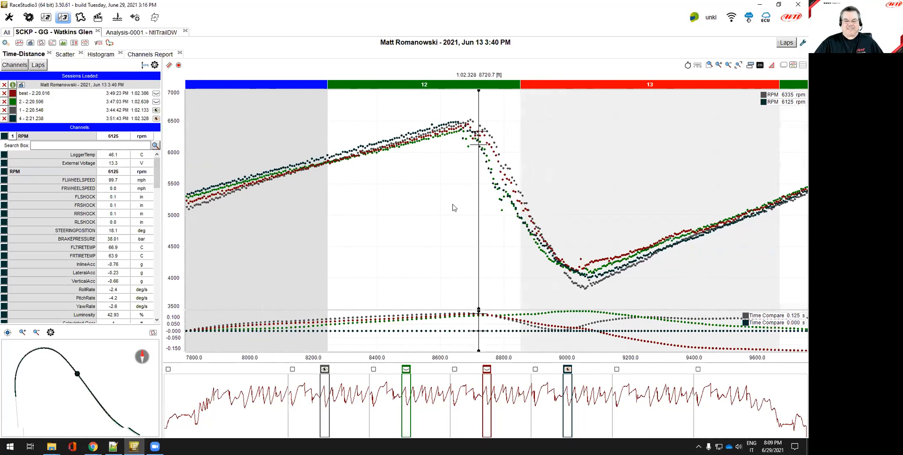
- Return the time-distance plot to full laps and remove laps 1, 2 and best, leaving only lap 4 plotted
scroll(453, 207, down, 1)
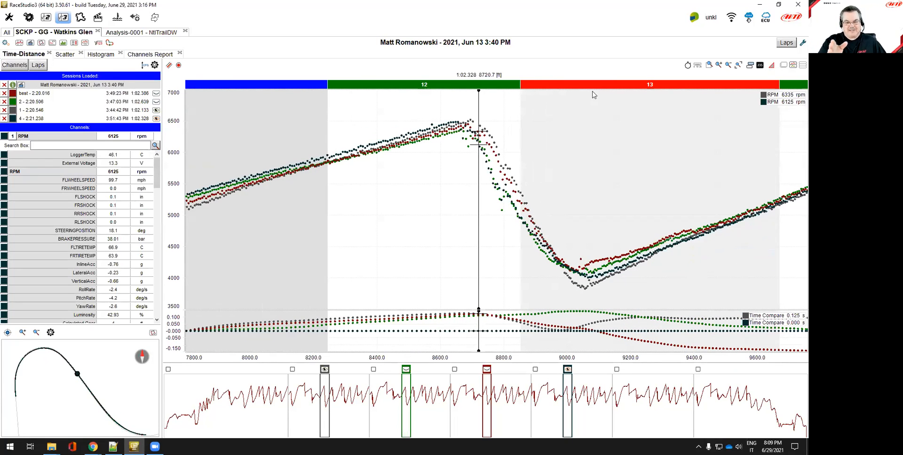
click(739, 65)
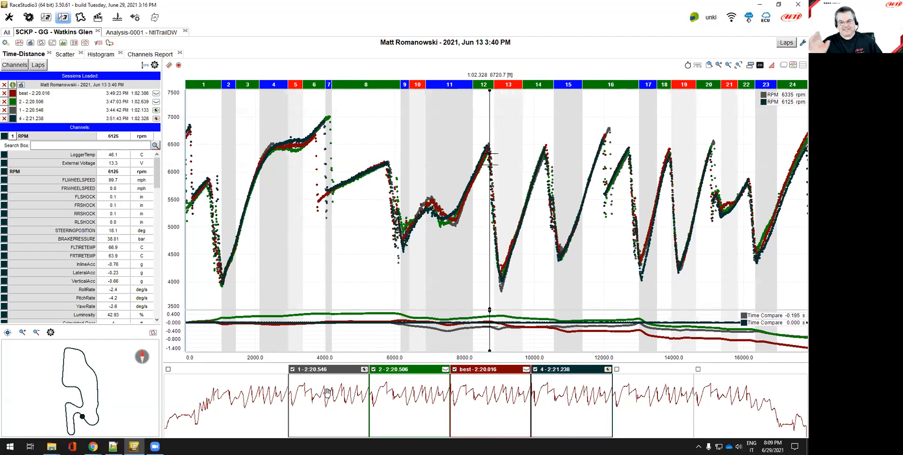
click(328, 393)
click(409, 393)
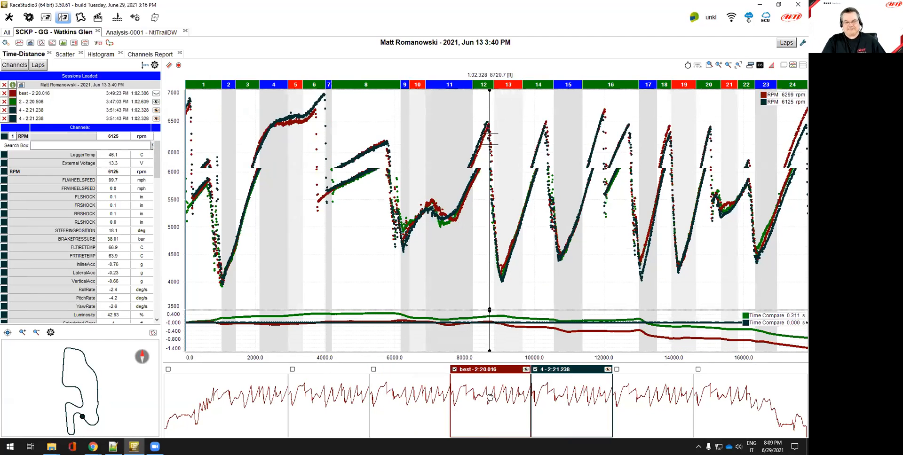
click(493, 390)
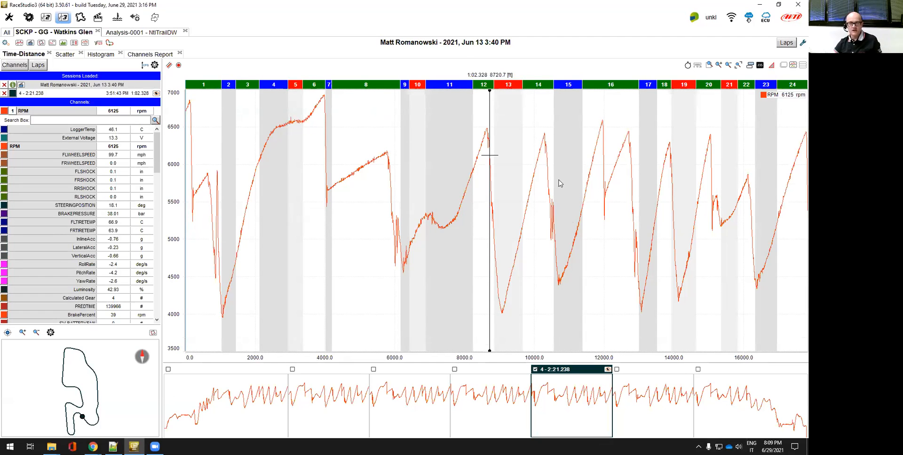
- Examine the RPM trace of lap 4 within split 11 twice, returning to the full lap each time
click(461, 87)
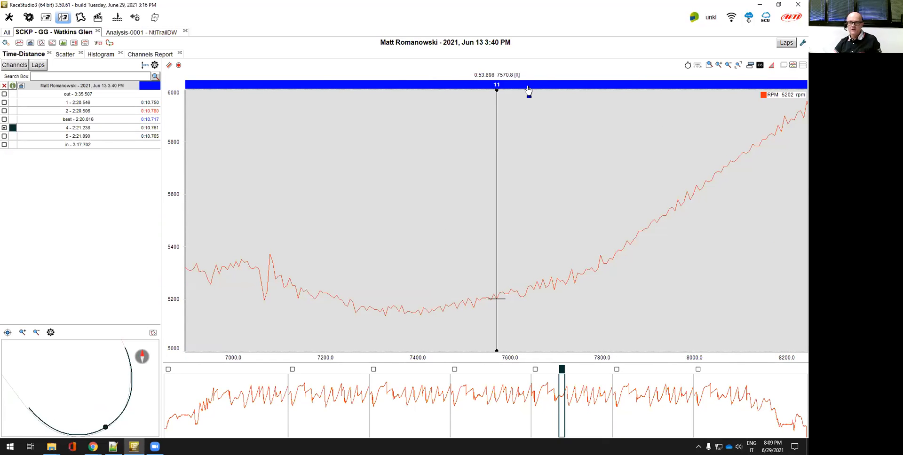
double_click(593, 102)
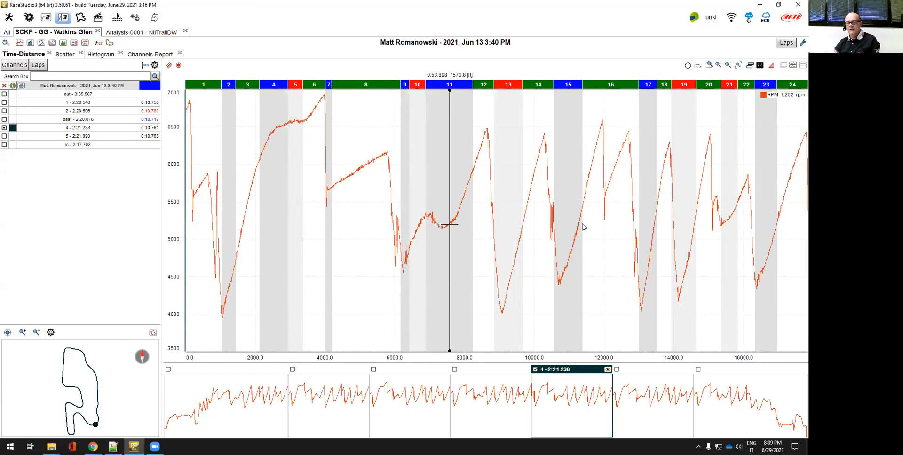
click(465, 85)
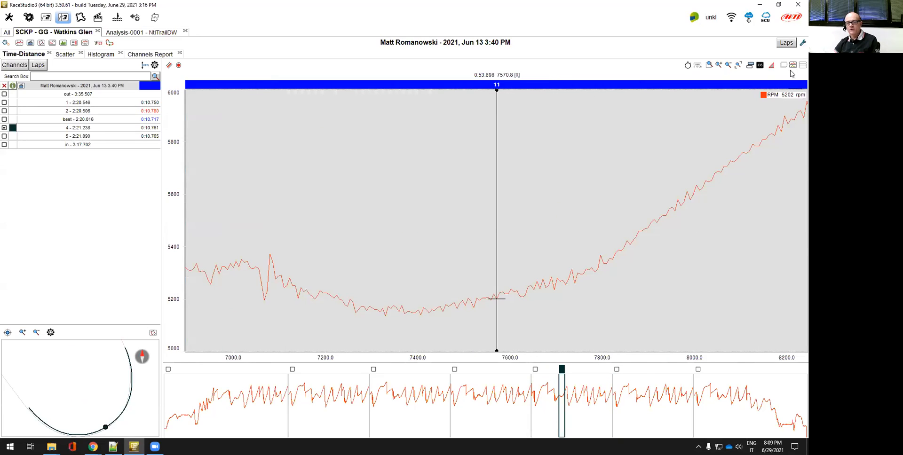
click(739, 65)
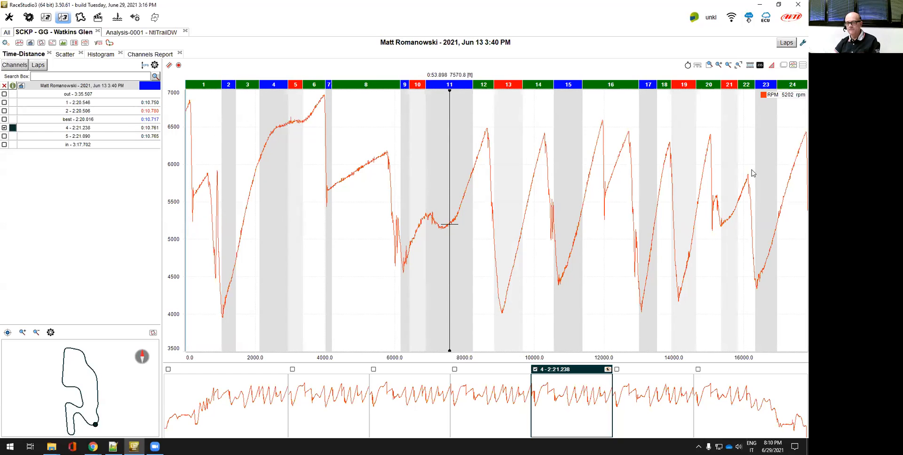
- Shift the displayed range to span the best lap and lap 4, view the whole session, and return to the best lap
drag(558, 386, 533, 386)
click(573, 222)
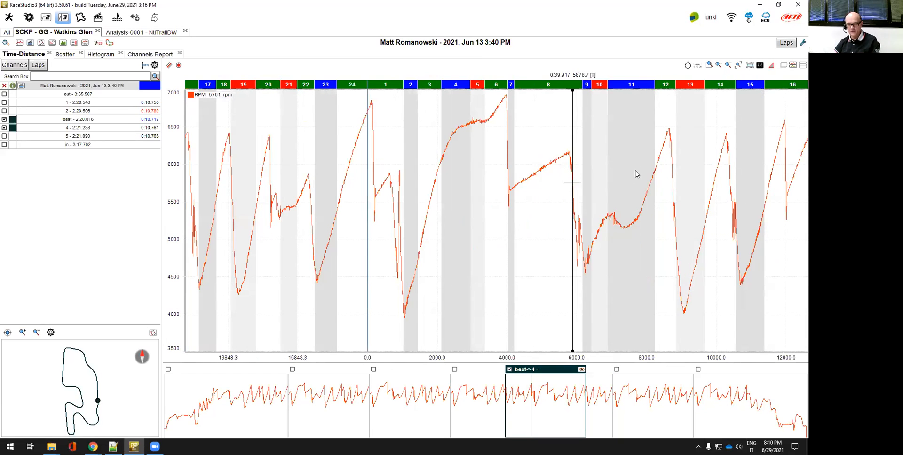
click(740, 66)
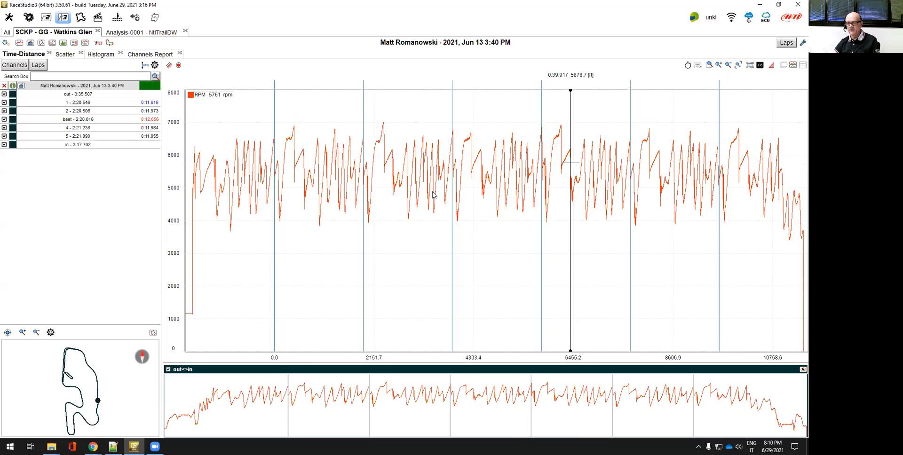
click(742, 67)
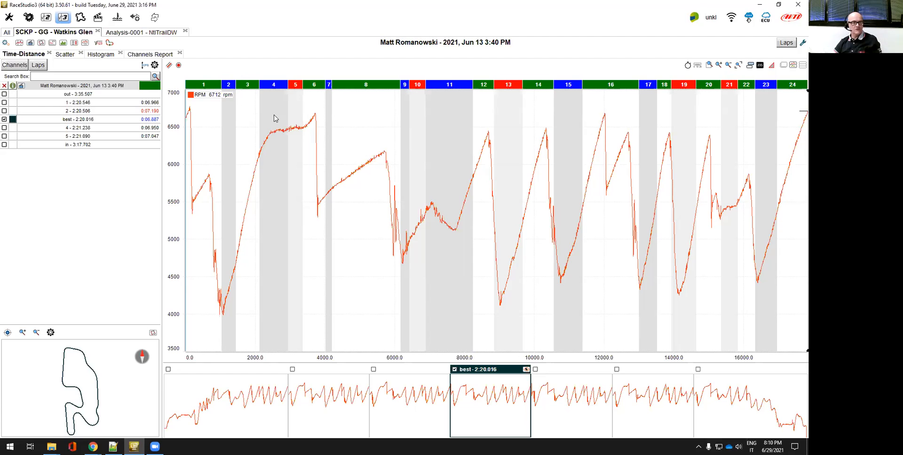
- Show splits 24 and 1 across the start/finish line, add laps 1 and 2 to the best lap, and return to full laps
click(211, 86)
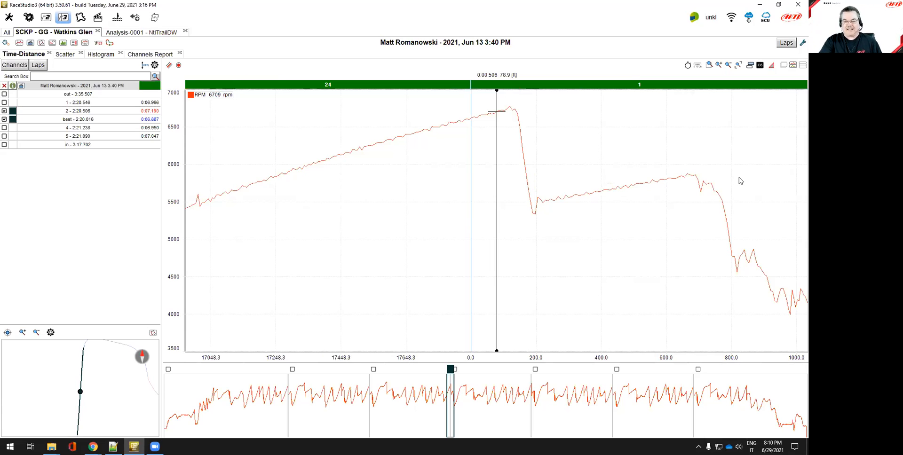
click(341, 397)
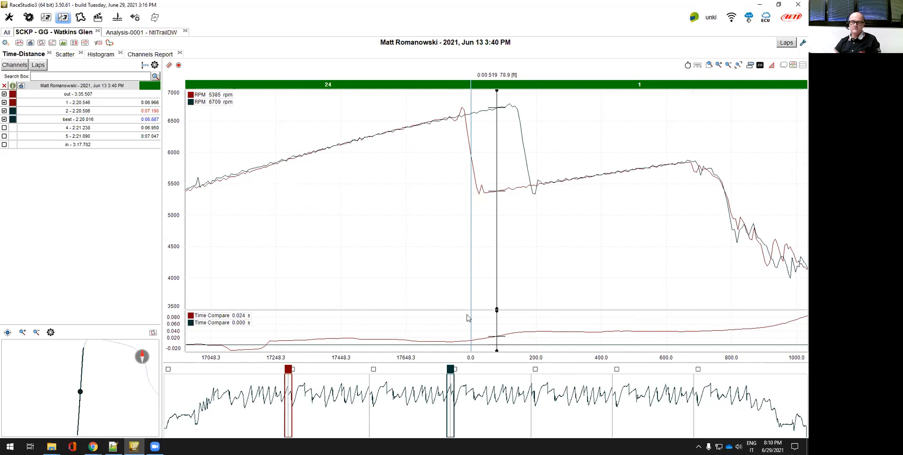
click(383, 400)
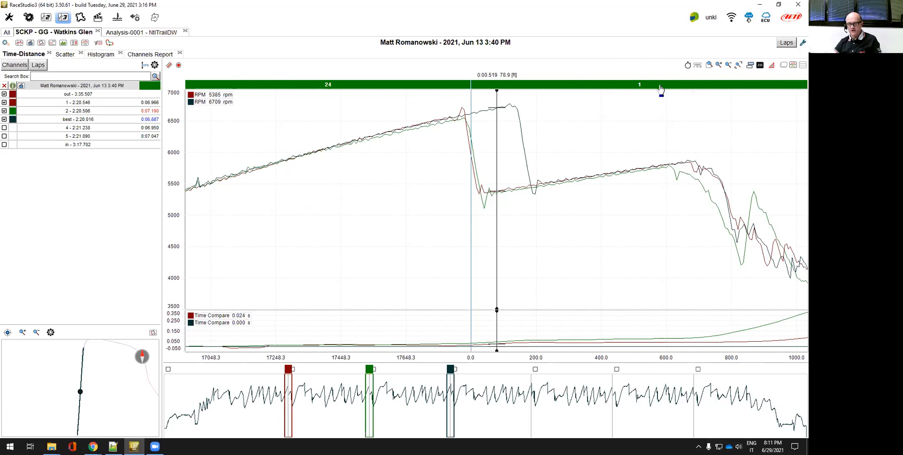
double_click(689, 151)
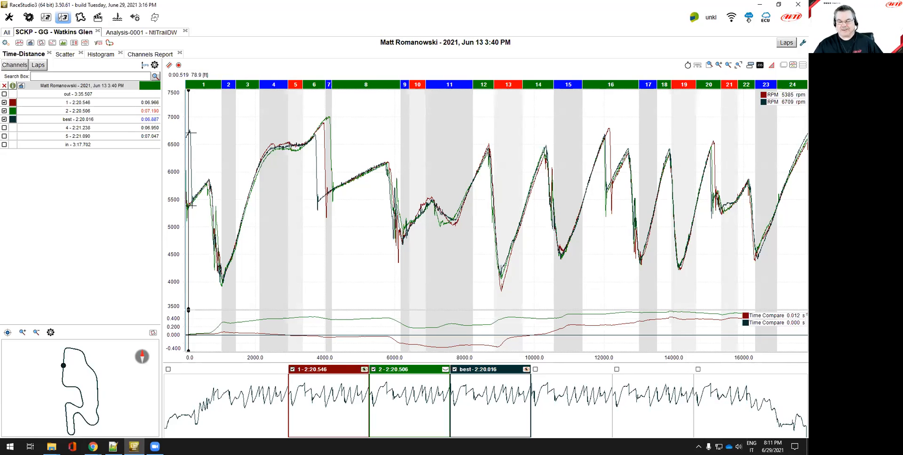
- Change the split type of split 24 to a blue corner and view it beside split 1 before returning to full laps
right_click(787, 88)
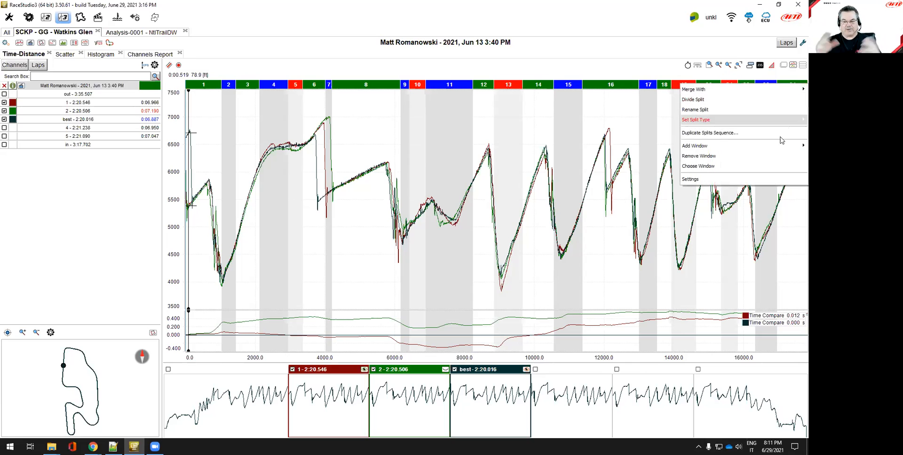
mouse_move(696, 120)
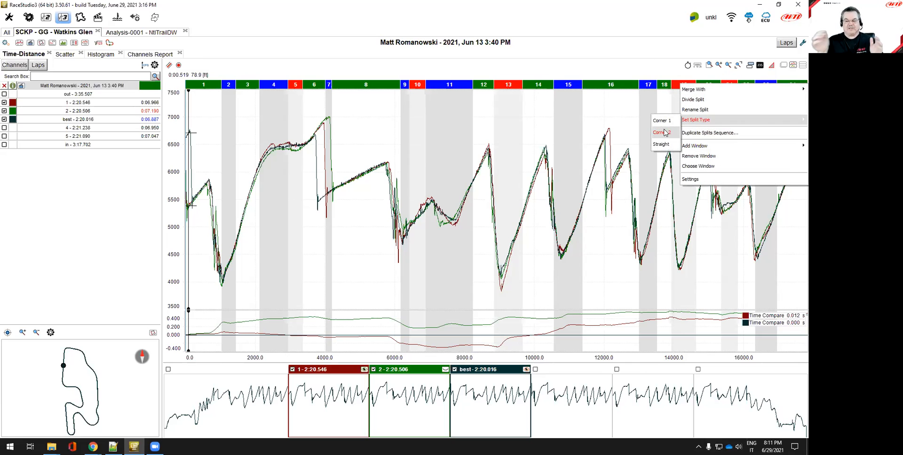
click(662, 132)
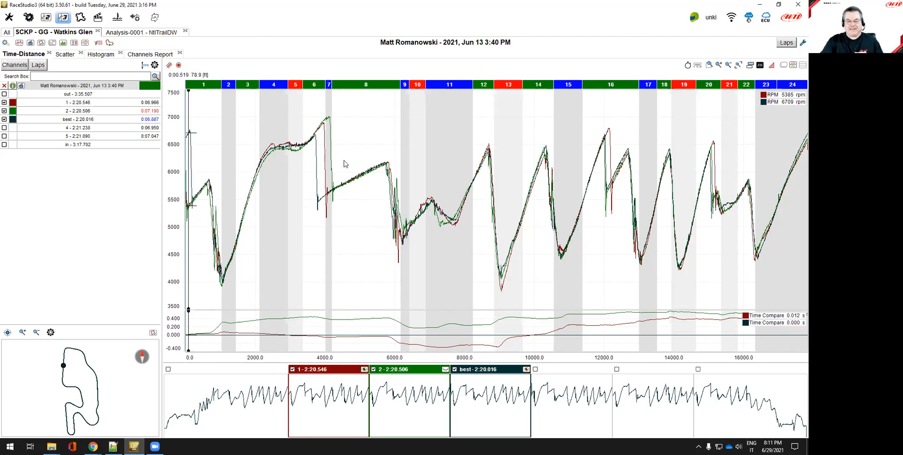
click(214, 87)
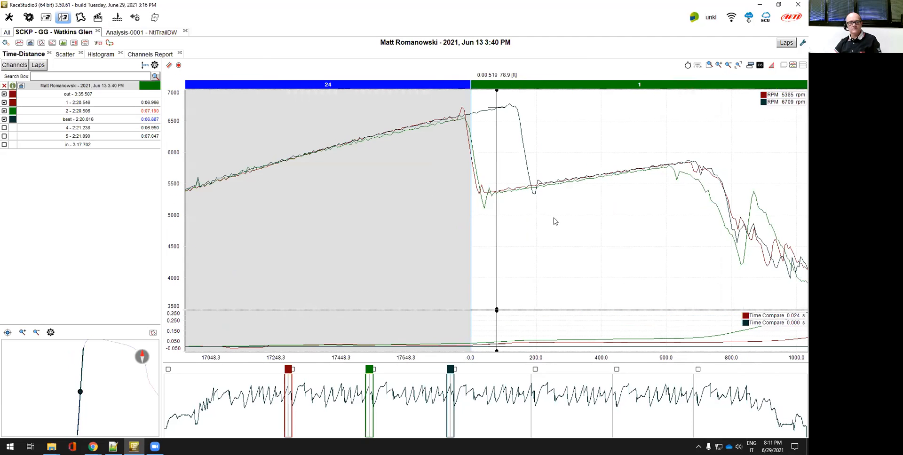
click(539, 85)
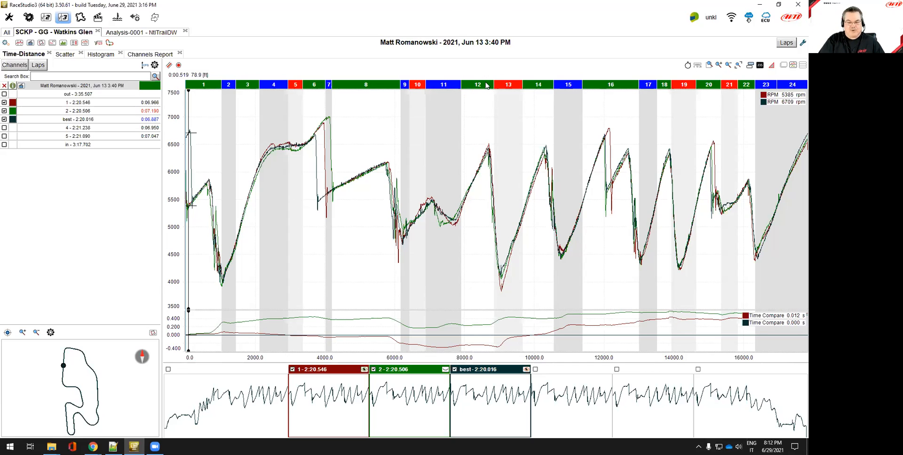
- Move the boundary between splits 12 and 13 farther along the track and merge split 13 with the splits on both sides
drag(509, 88, 513, 88)
right_click(515, 84)
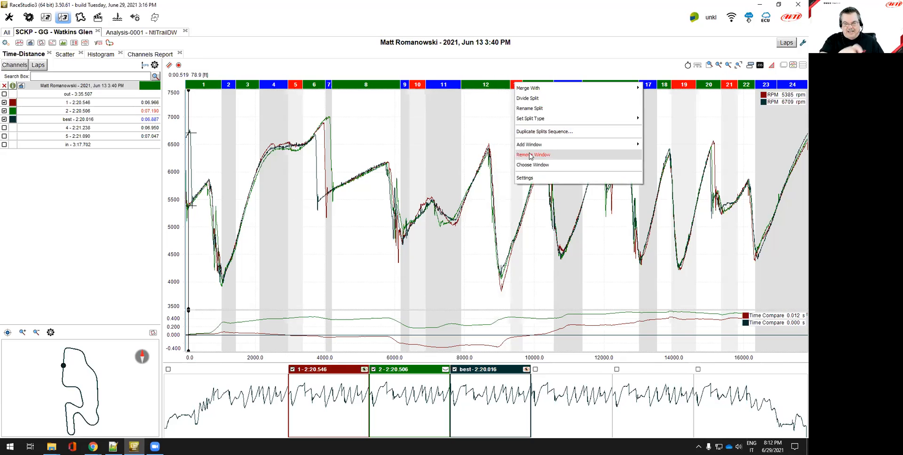
mouse_move(541, 88)
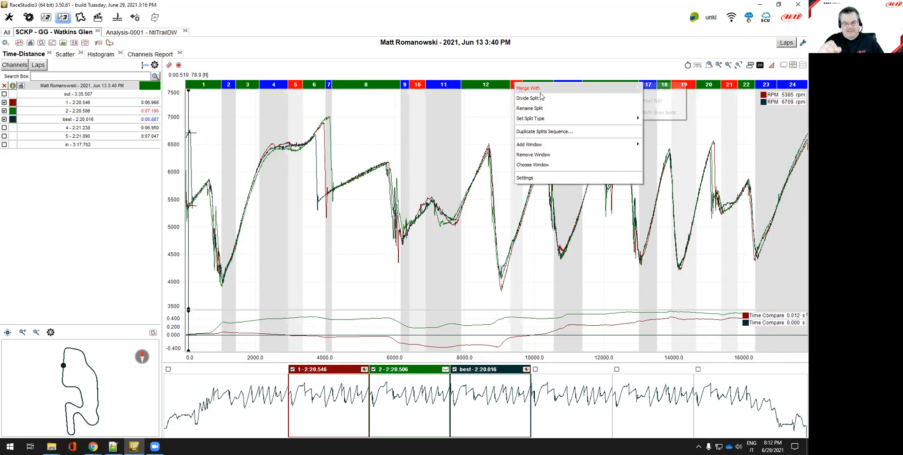
click(661, 113)
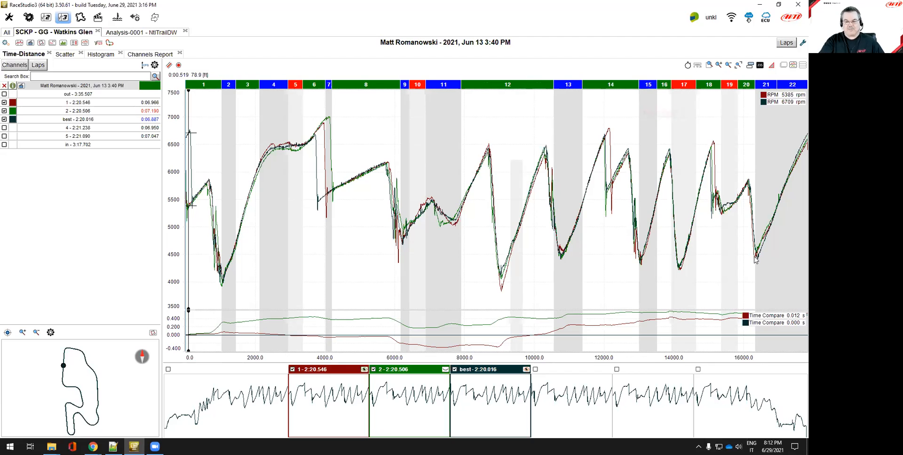
- Merge split 17 with the previous split
right_click(683, 85)
mouse_move(701, 93)
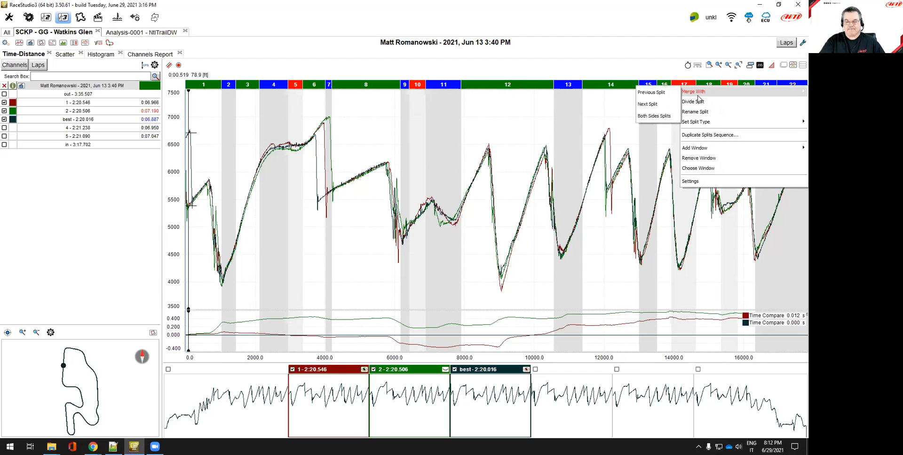
click(658, 94)
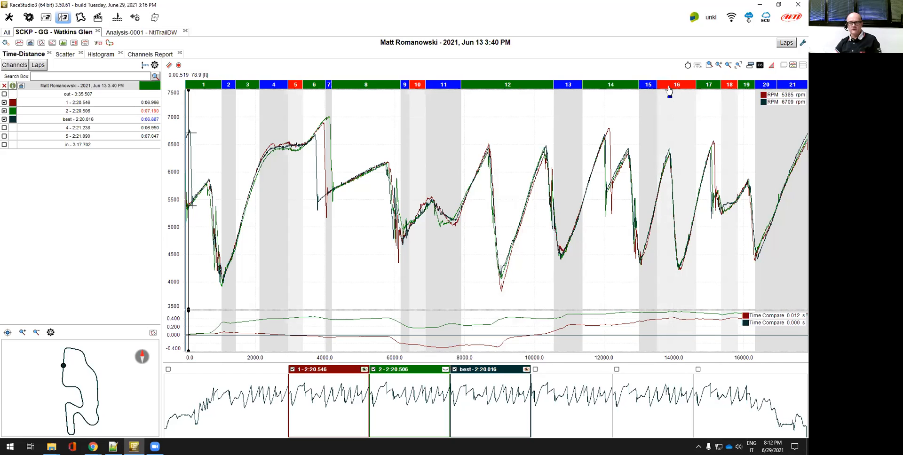
- Merge split 7 with the splits on both sides and move the end of the merged split back to about 5800 ft
right_click(329, 85)
mouse_move(443, 88)
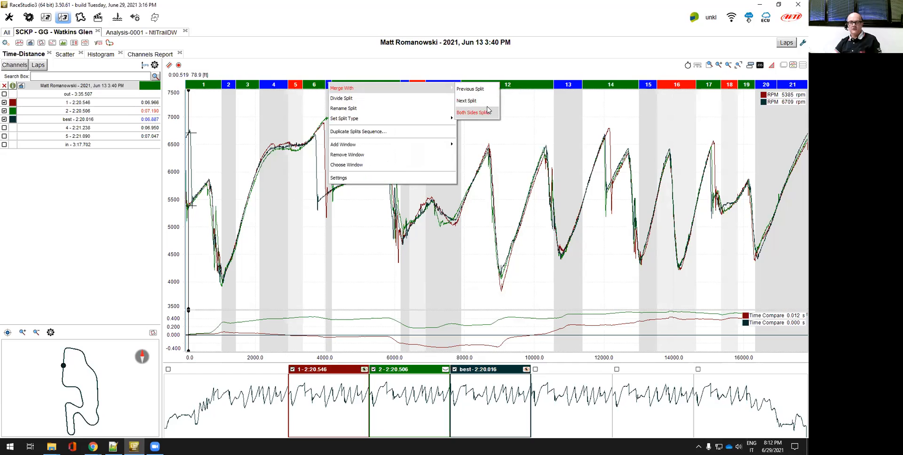
click(486, 111)
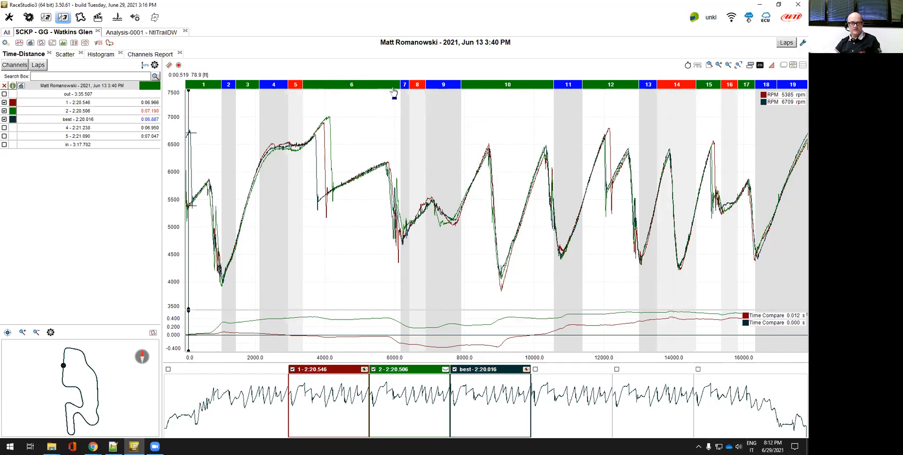
drag(400, 85, 386, 85)
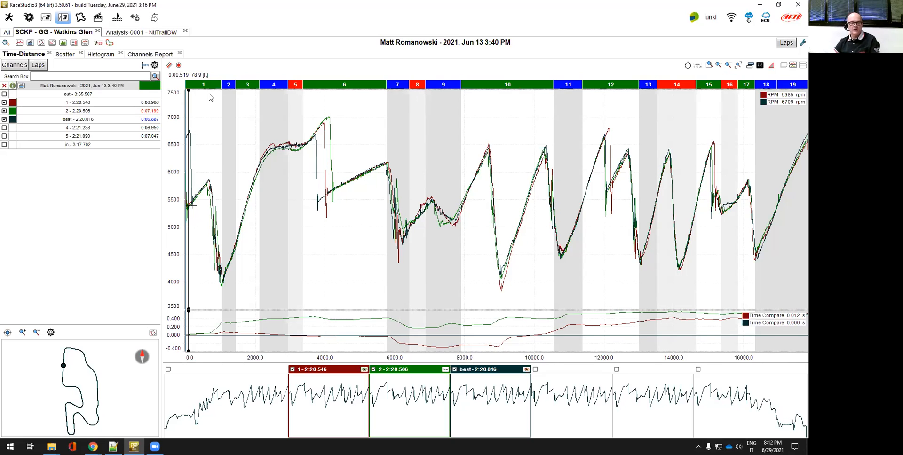
- Save the edited Watkins Glen International splits as a new sequence named eee
click(110, 43)
mouse_move(117, 56)
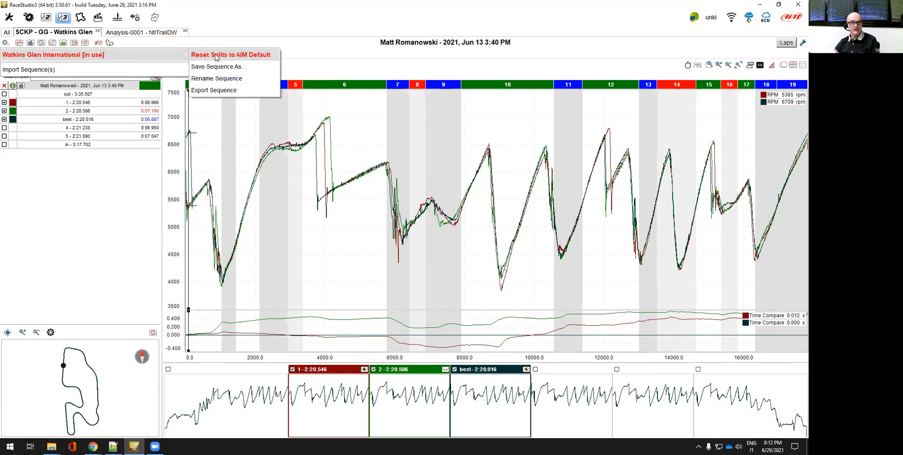
click(214, 67)
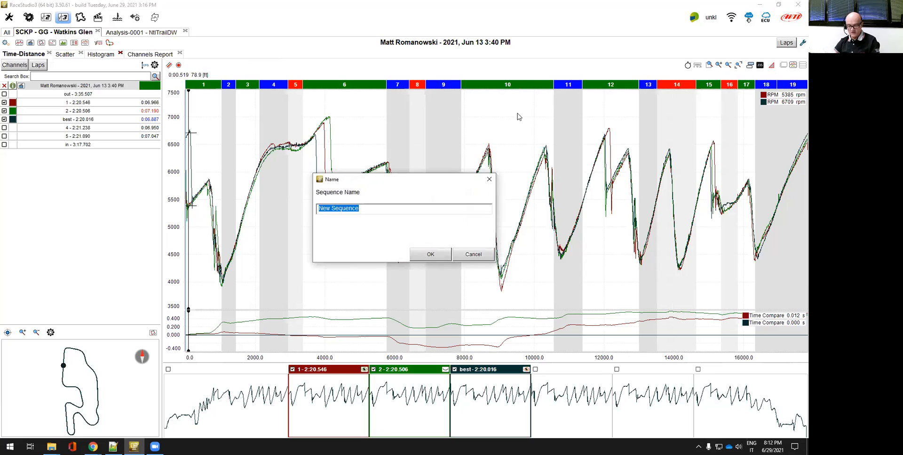
text(eee)
click(422, 259)
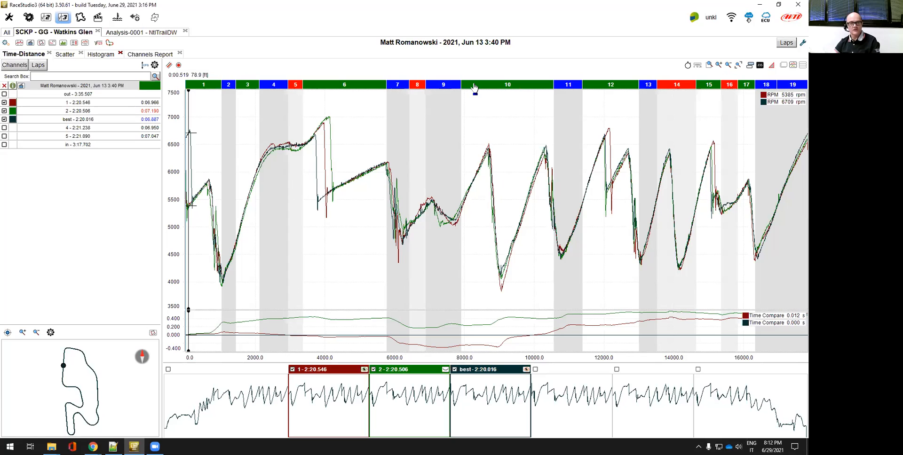
- Extend split 9 to about 9200 ft and split 5 to about 4500 ft, and open the list of saved split sequences
drag(461, 84, 506, 83)
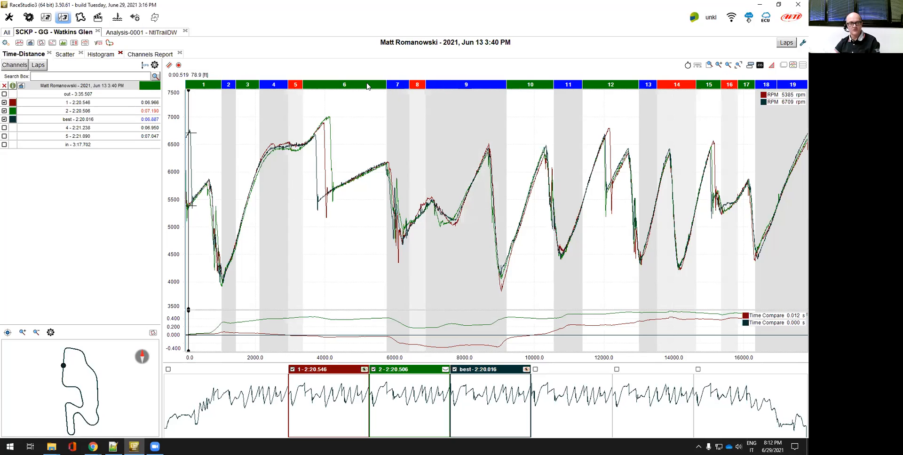
drag(302, 86, 342, 85)
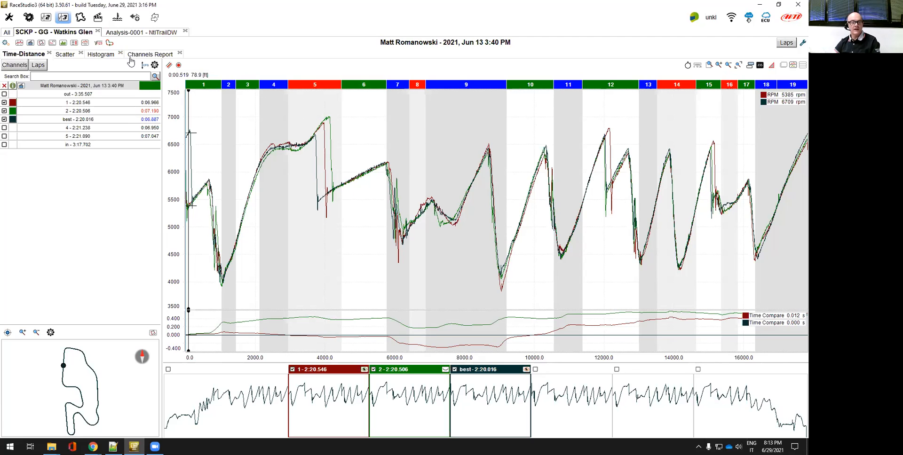
click(110, 43)
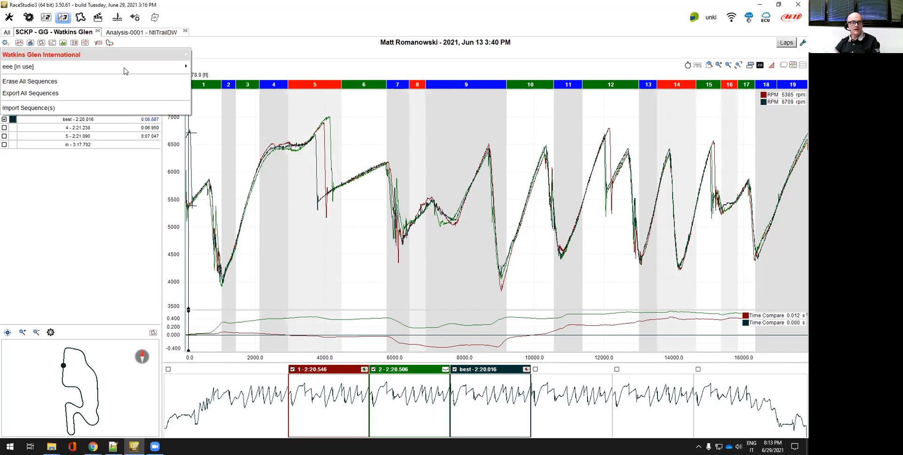
mouse_move(90, 62)
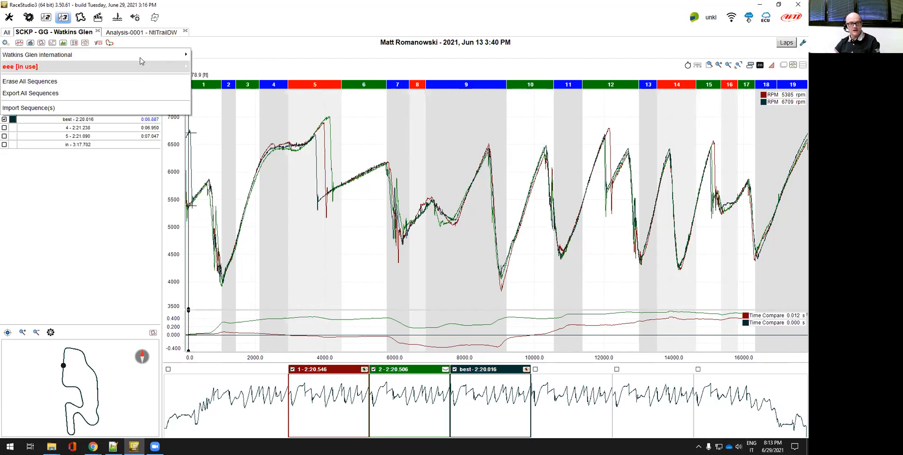
- Leave the list of saved sequences, place the plot cursor at about 3755 ft, and rename split 9 as aaa
mouse_move(140, 60)
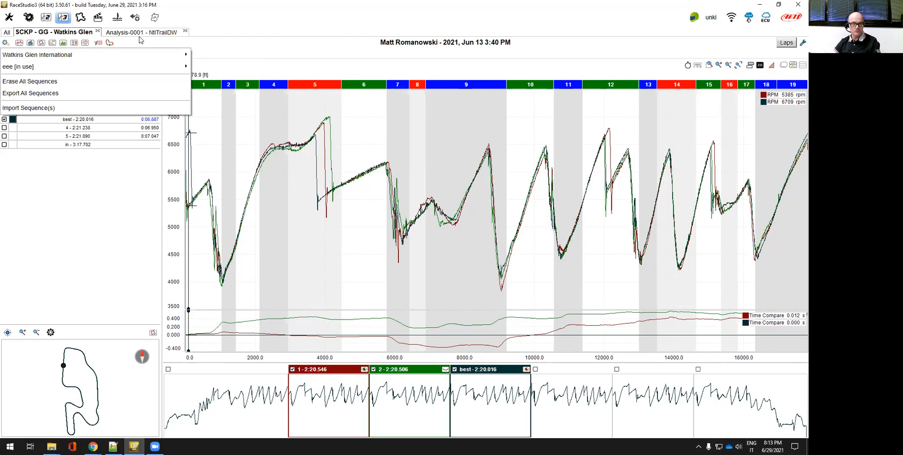
click(317, 213)
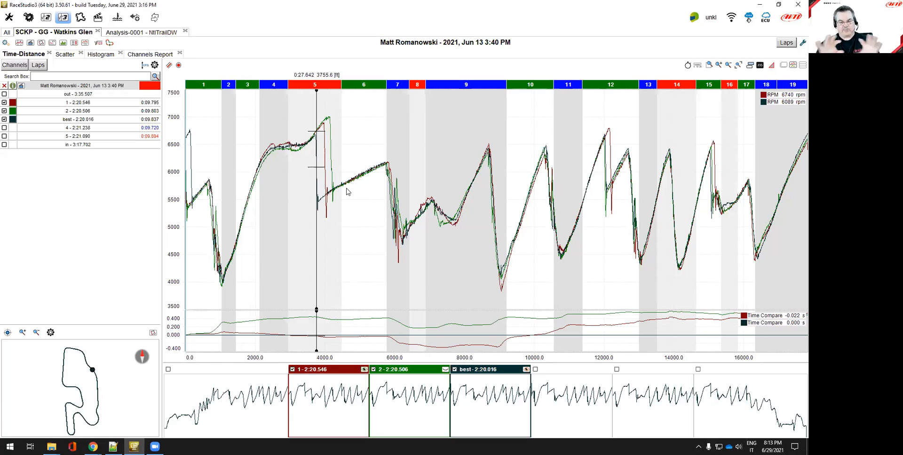
right_click(473, 86)
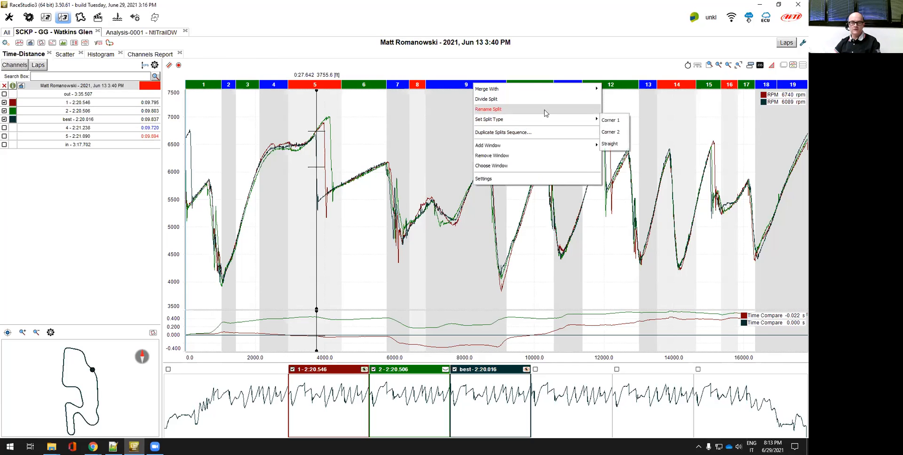
click(545, 111)
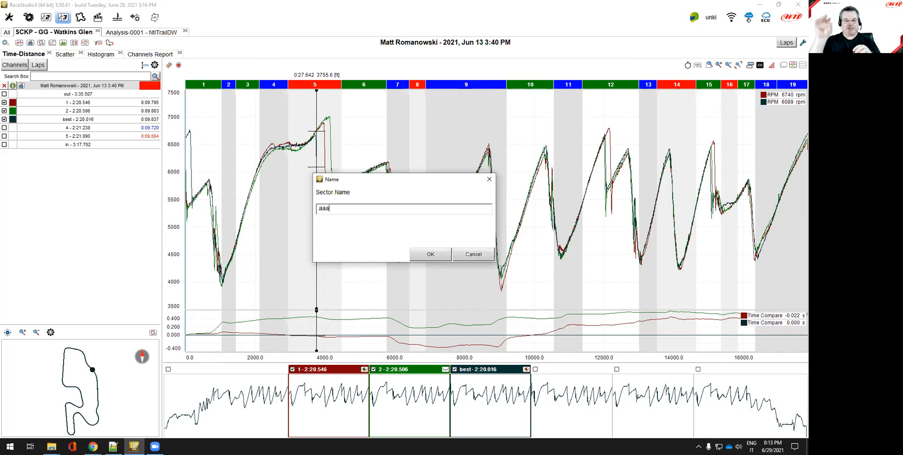
key(Return)
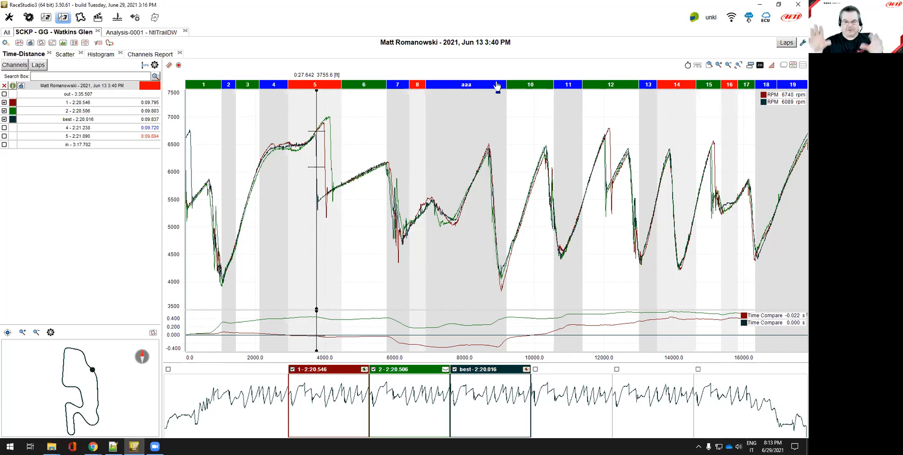
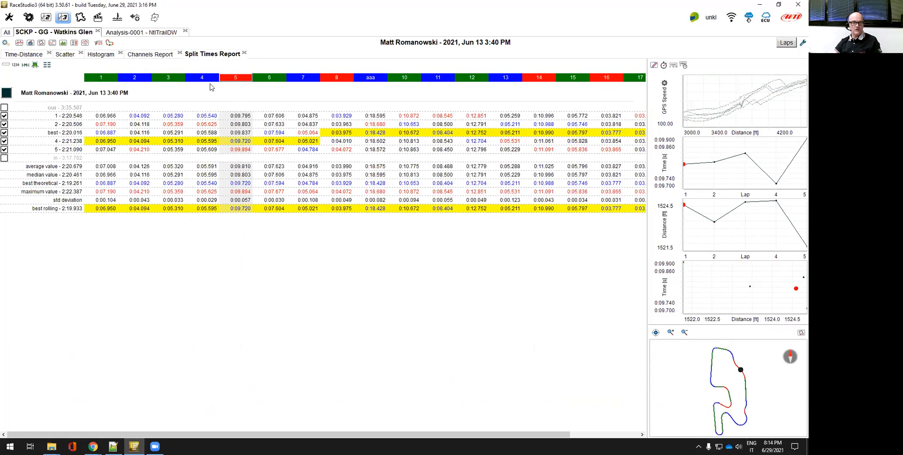
- Merge split 5 with the previous split in the Time-Distance plot and review the result in the Split Times Report
click(20, 54)
right_click(328, 87)
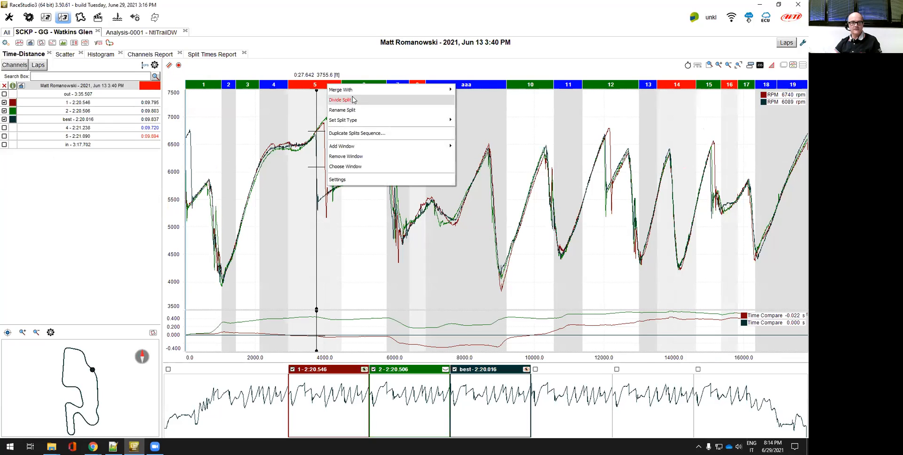
mouse_move(360, 90)
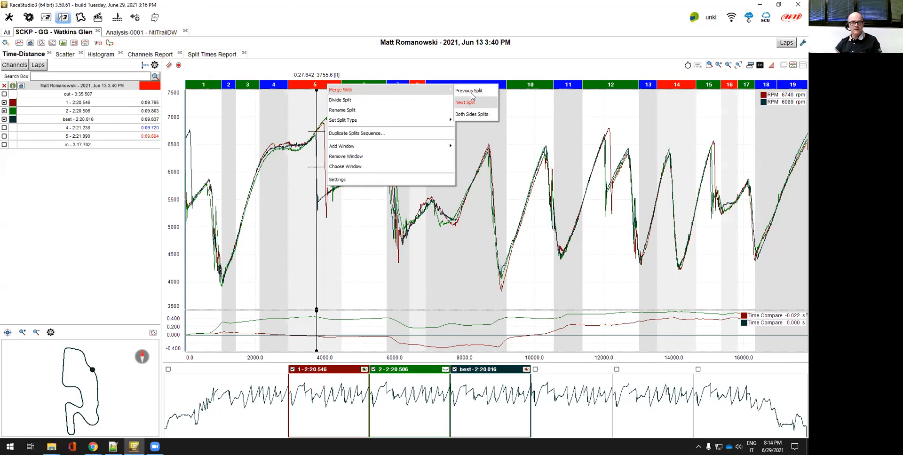
click(469, 90)
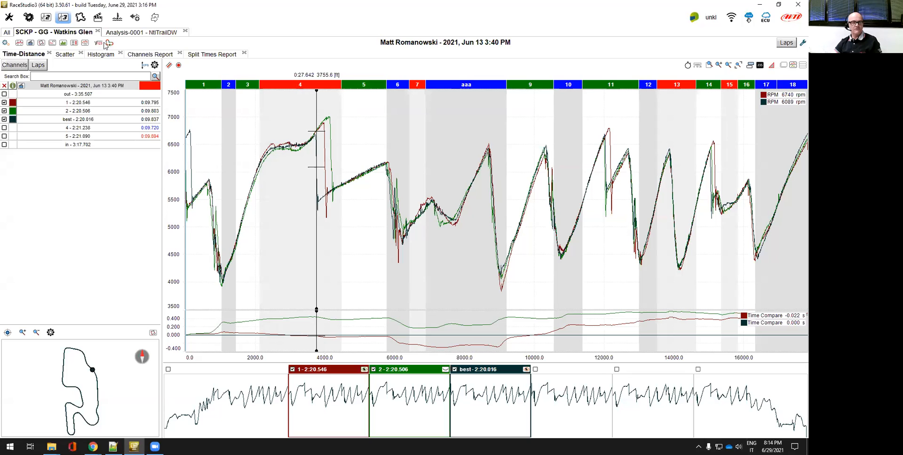
click(230, 55)
click(304, 116)
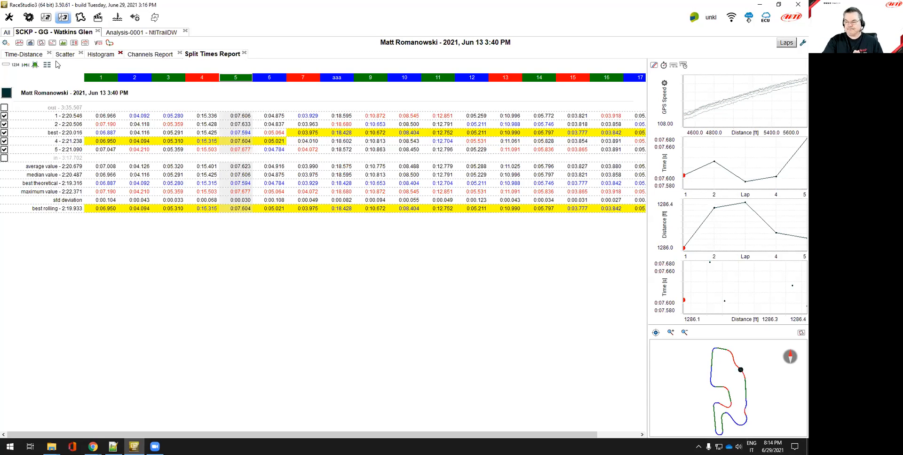
- Show the splits on the track map beside the Time-Distance plot and inspect their colours up close
click(24, 54)
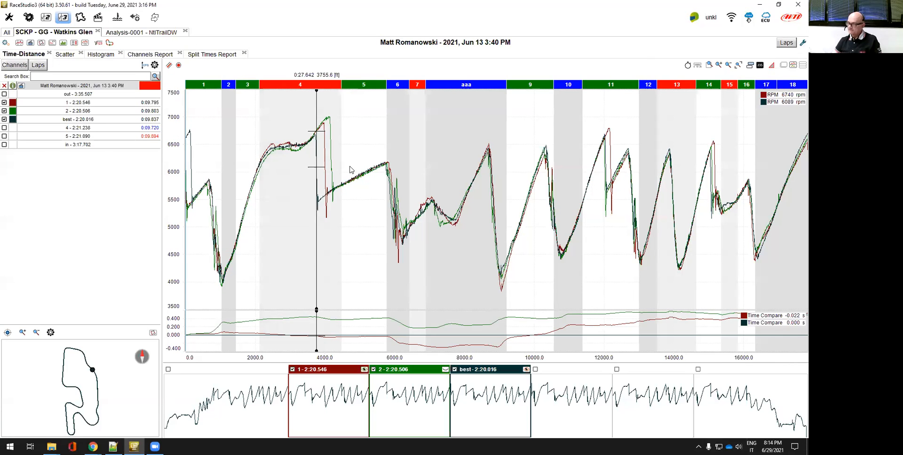
click(50, 333)
click(74, 366)
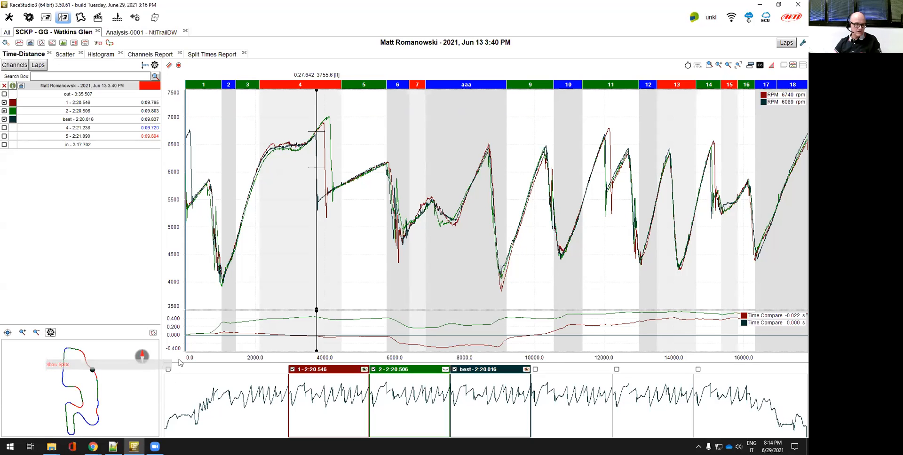
scroll(94, 403, up, 5)
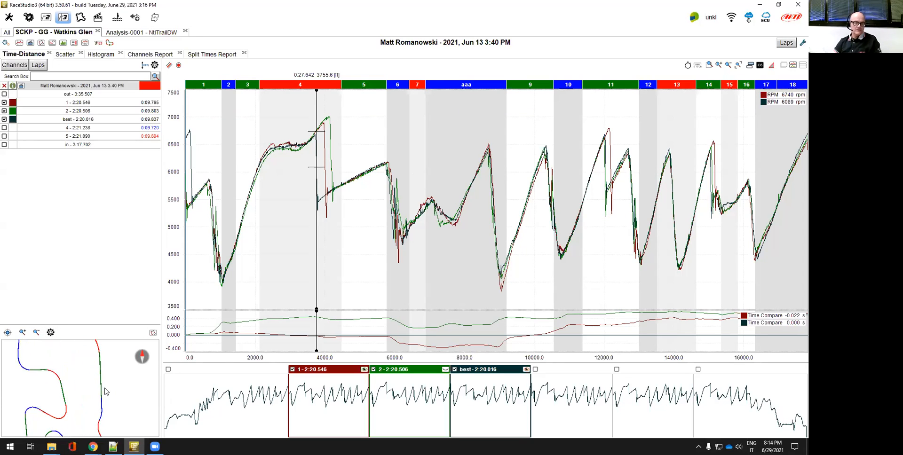
scroll(116, 419, down, 5)
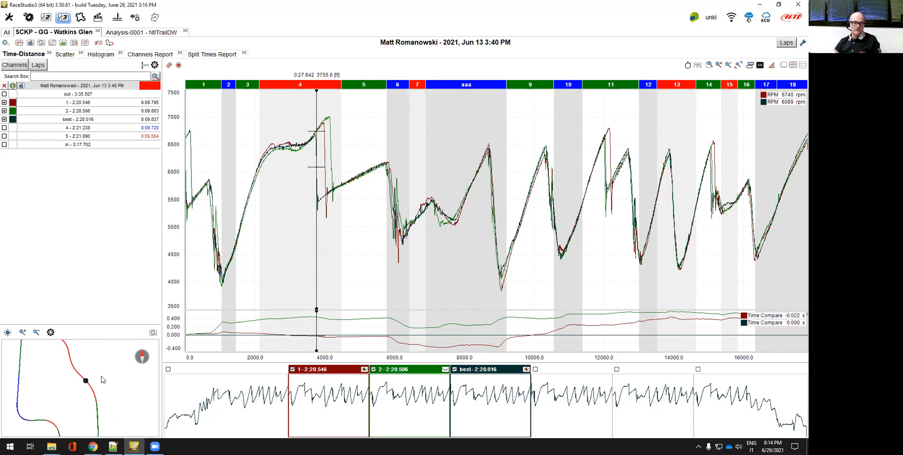
- Merge split 4 with the next split and review the lap times per split in the Split Times Report
right_click(288, 84)
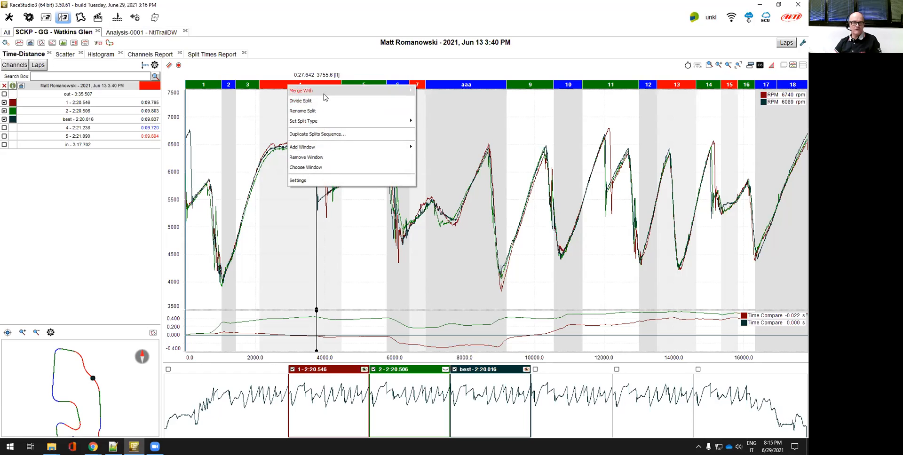
mouse_move(326, 91)
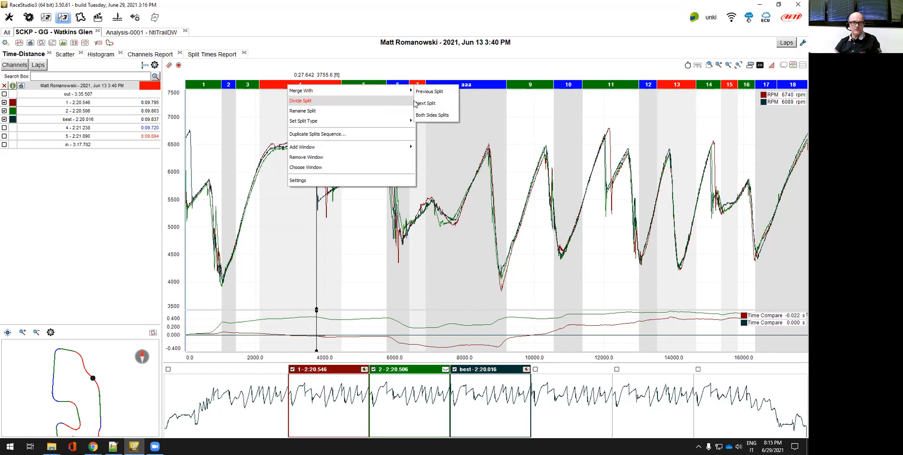
click(438, 104)
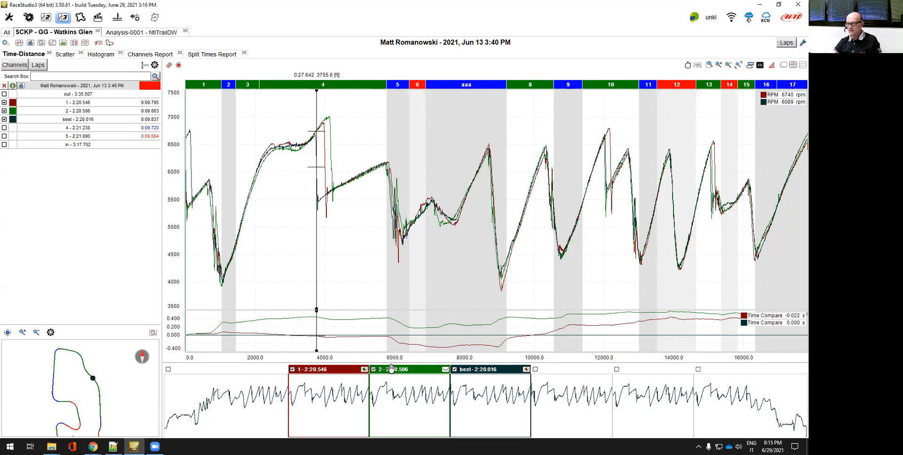
click(224, 54)
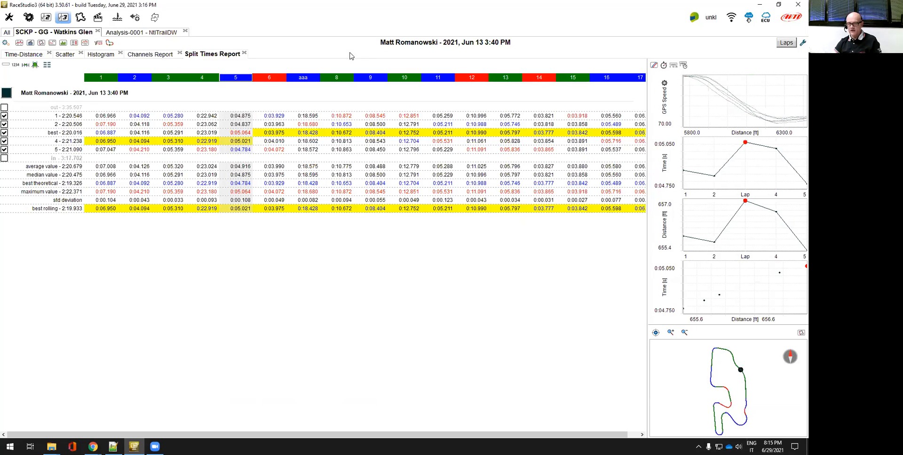
- Switch from the Split Times Report through the Time-Distance plot to the Data-Movies layout and move the data cursor to about 9670 ft
click(41, 55)
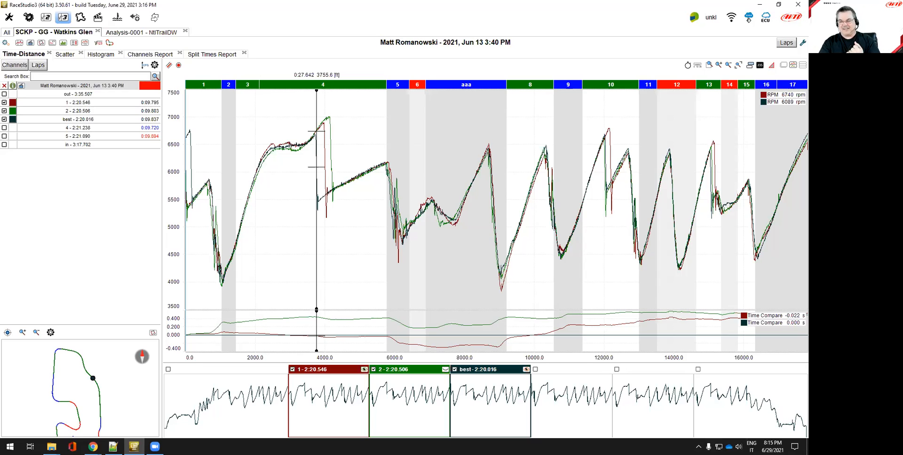
click(376, 205)
click(349, 202)
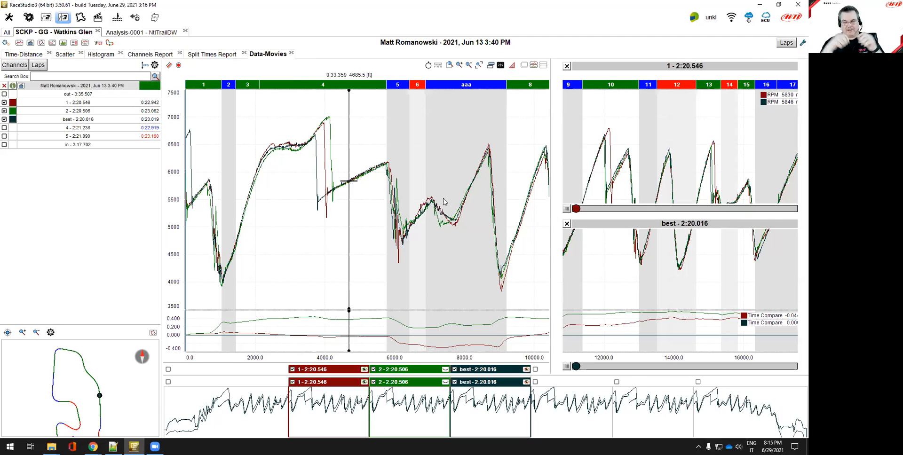
drag(433, 229, 393, 225)
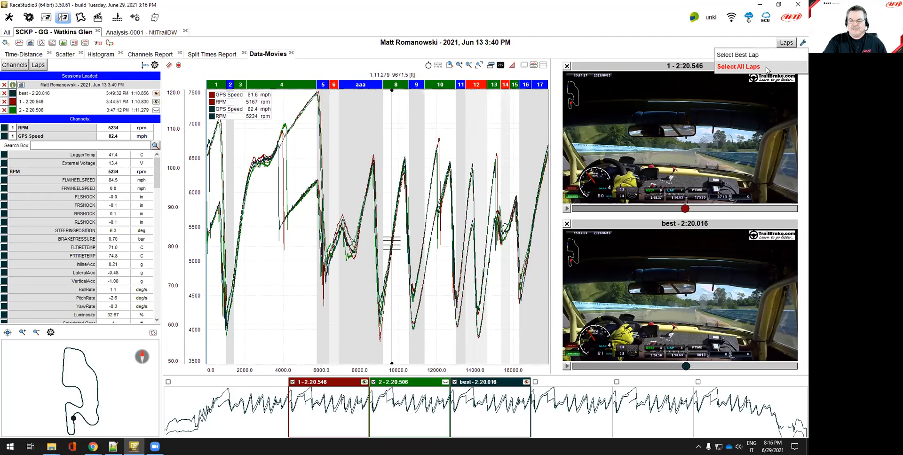
- Select all laps of the session and set lap 2 and the best lap as the reference laps for the videos
key(ctrl+a)
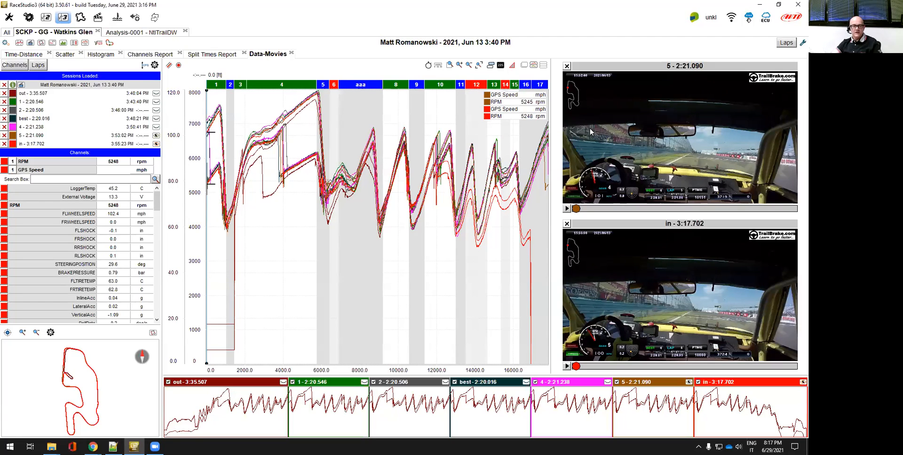
click(157, 110)
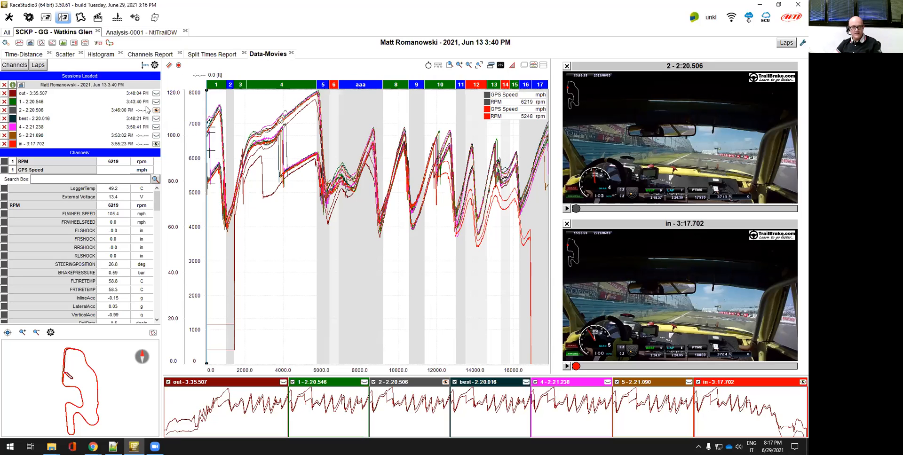
click(157, 128)
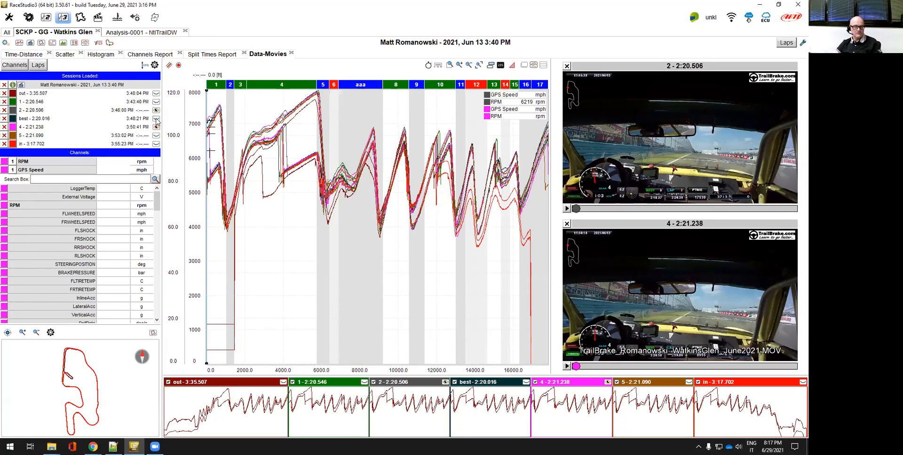
click(156, 119)
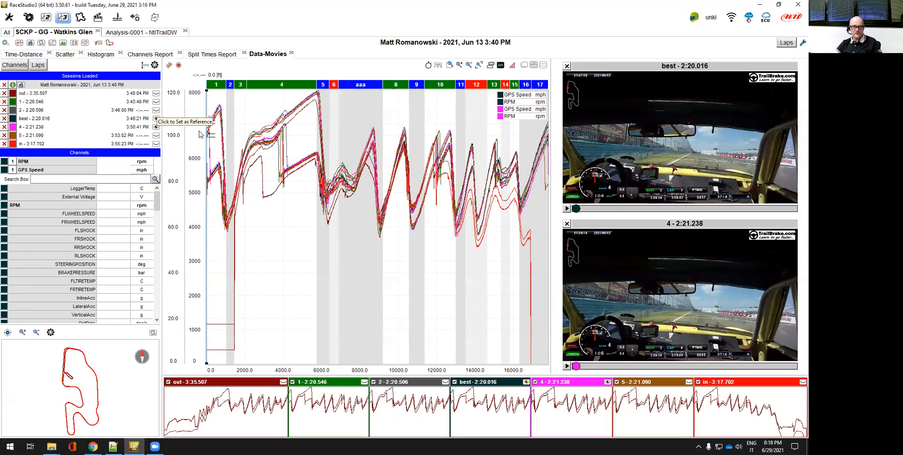
click(156, 110)
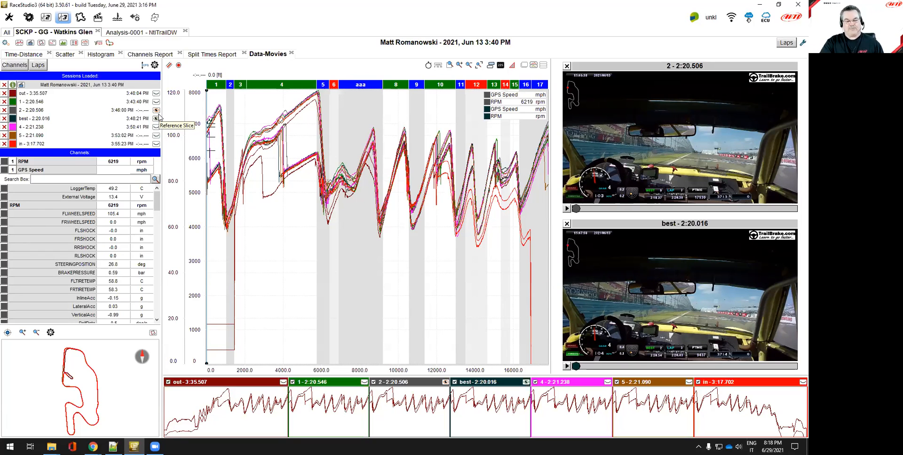
- Set the number of allowed reference slices to 4 and add laps 4 and 5 as reference laps
click(5, 42)
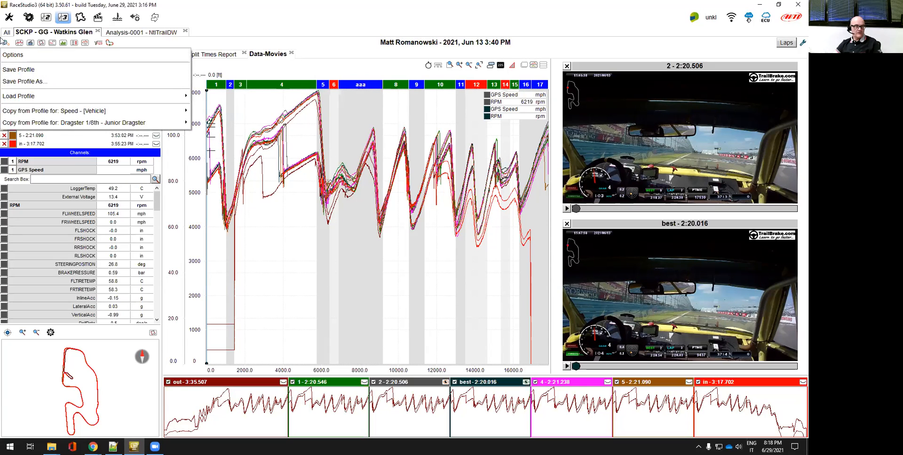
click(28, 55)
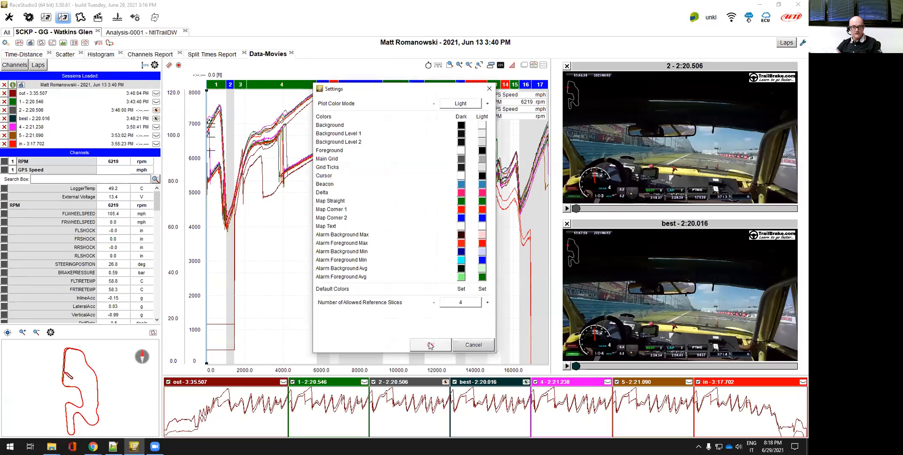
click(430, 345)
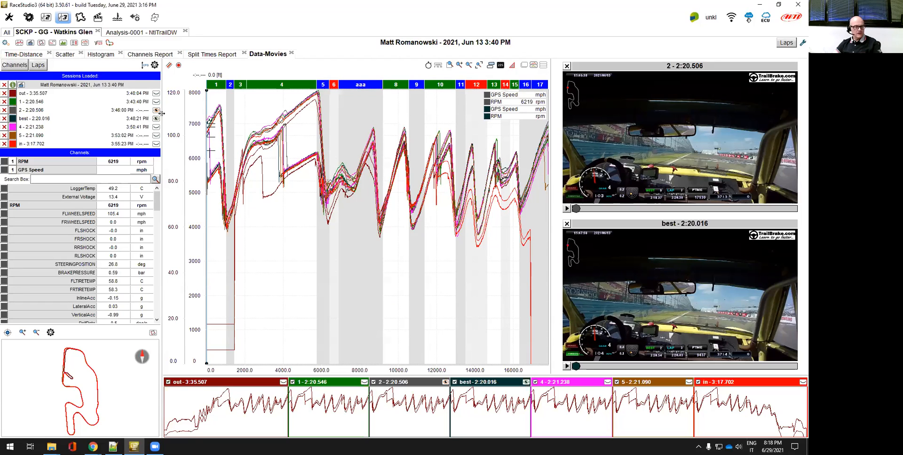
click(156, 127)
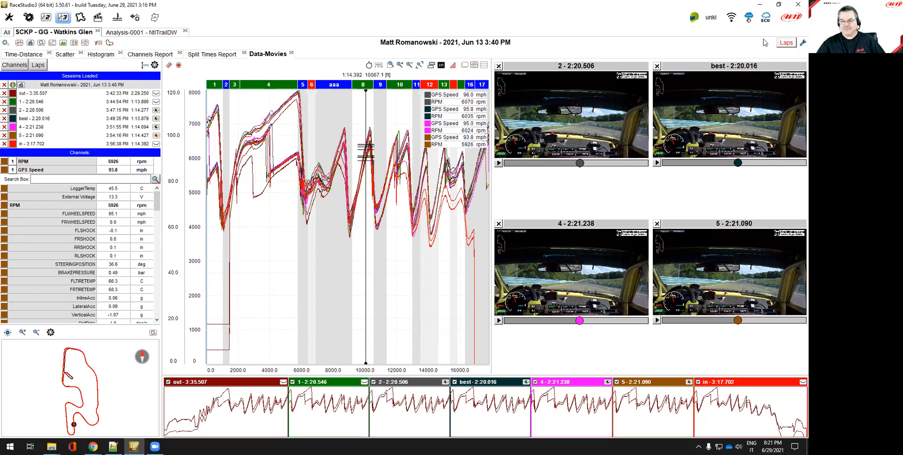
- Open the software and firmware download page and look through the listed web and downloaded versions
click(697, 19)
click(748, 17)
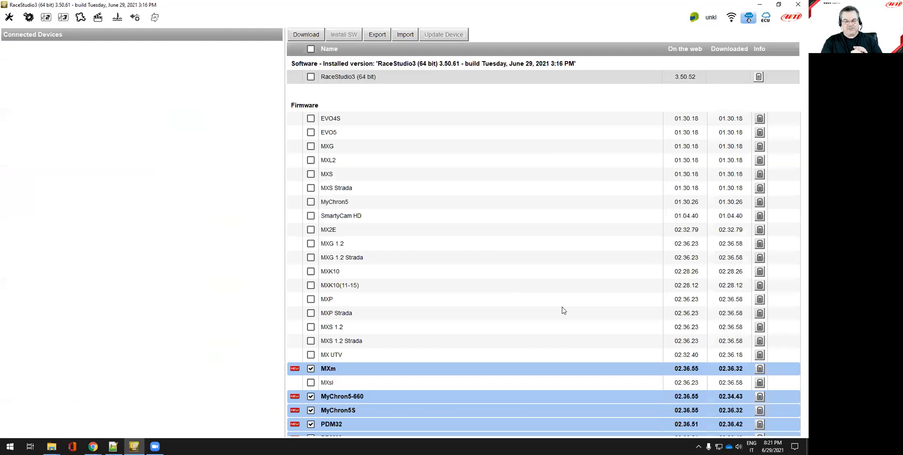
scroll(638, 367, down, 2)
scroll(635, 357, up, 3)
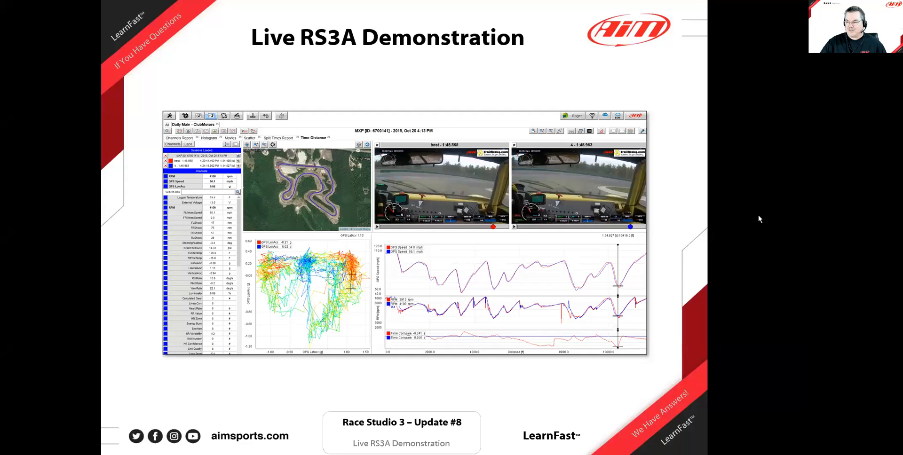
key(Right)
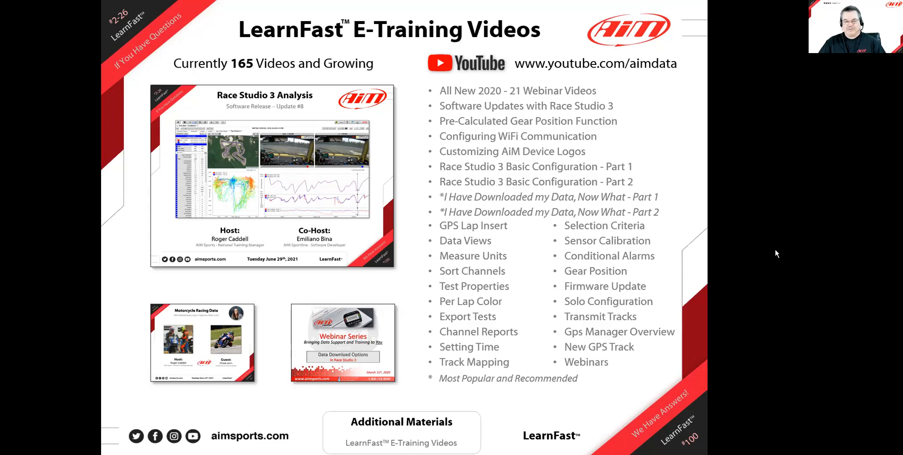
key(Right)
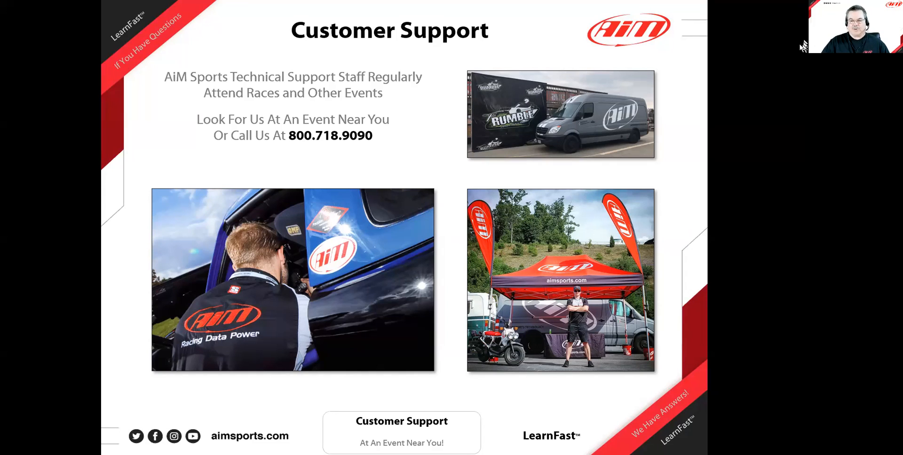
click(784, 56)
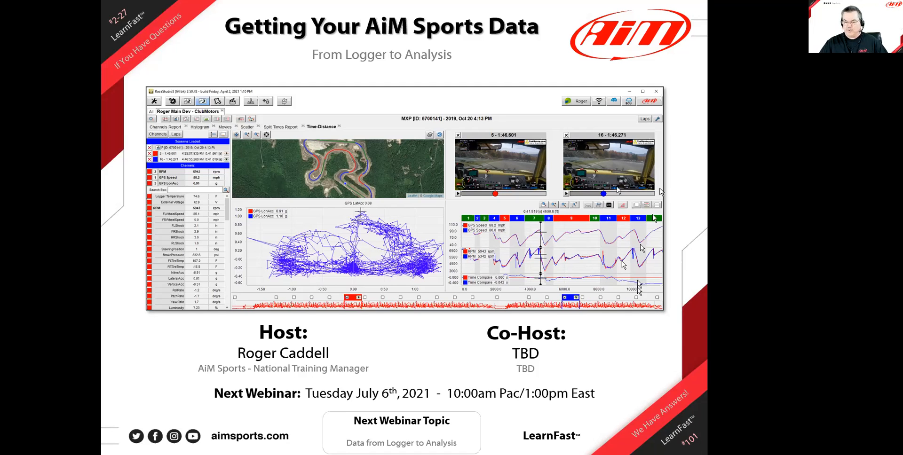
click(721, 257)
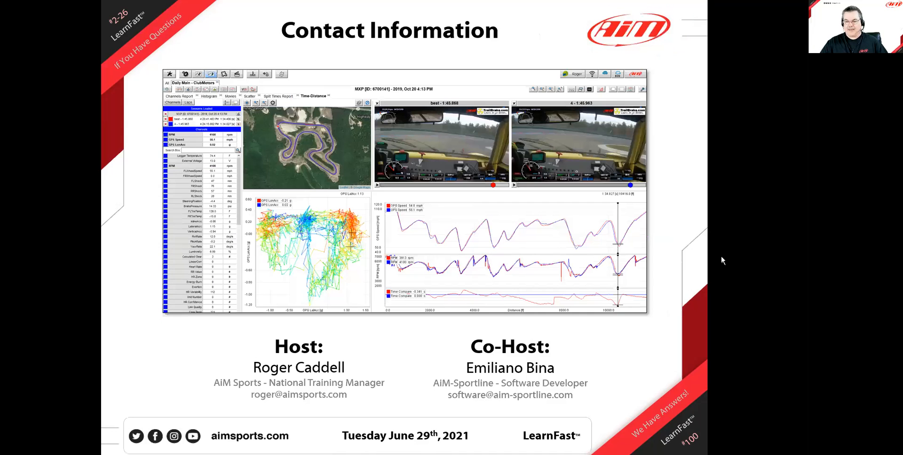